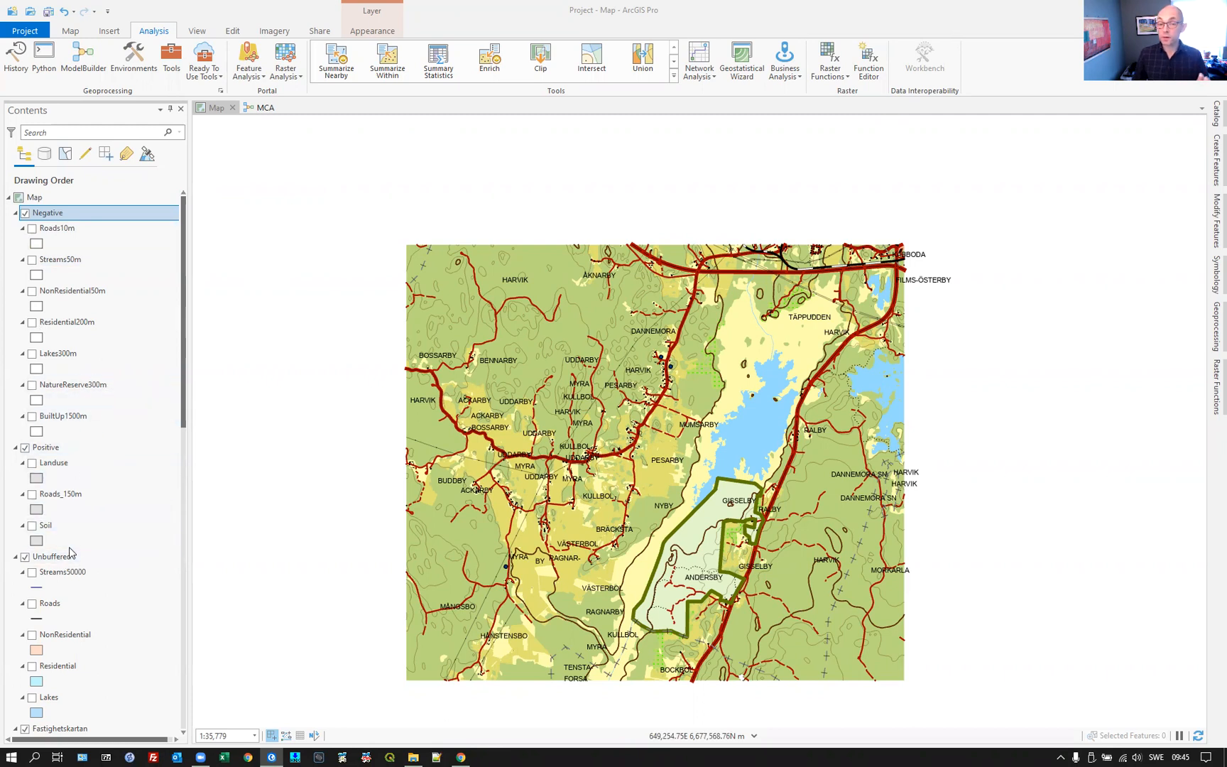
Examine the MCA model's workflow, and return to the map view.
{"action": "left_click", "coordinate": [263, 107]}
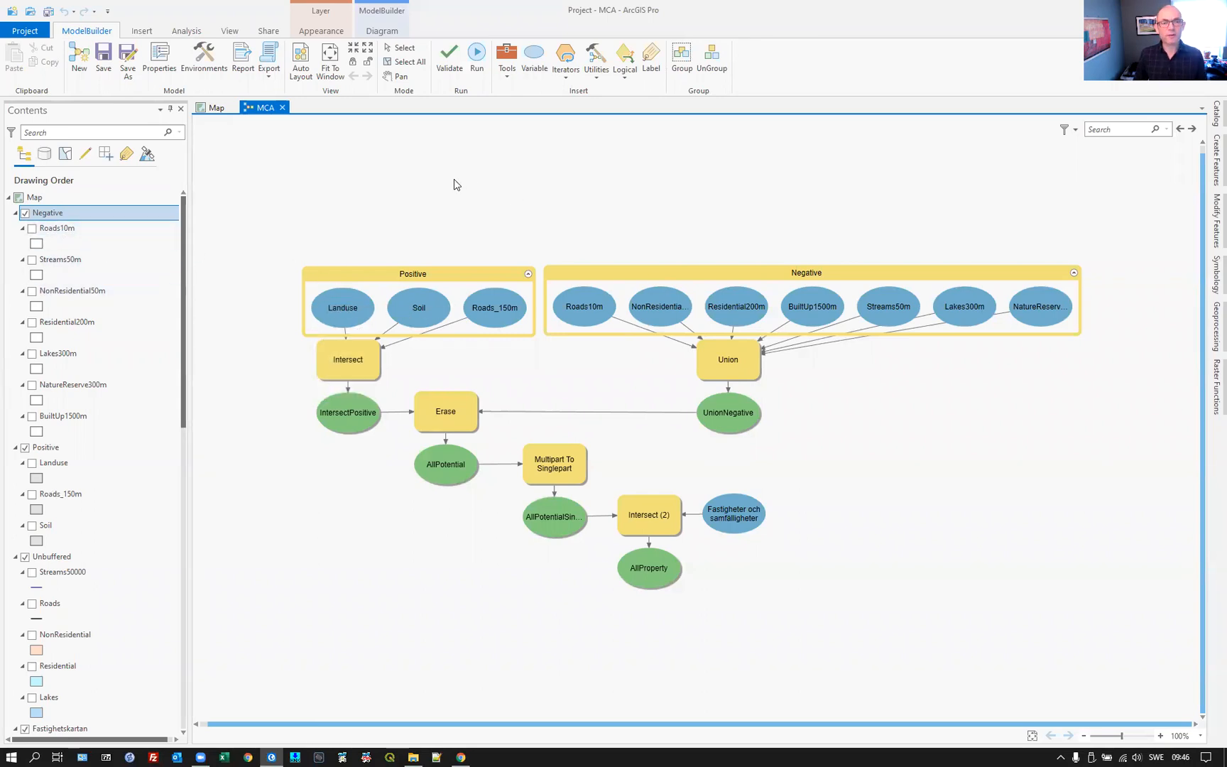
{"action": "left_click", "coordinate": [216, 108]}
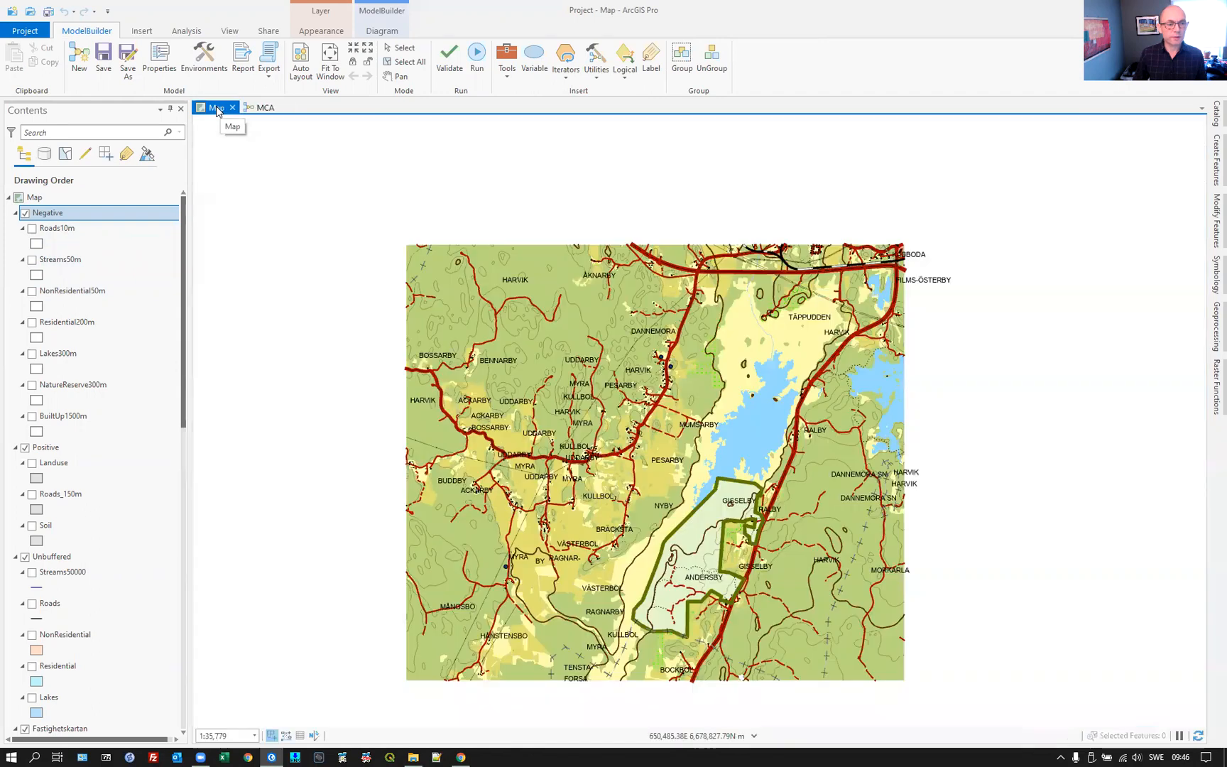
Set up a feature class export of the Markytor, samtliga layer to Project.gdb, naming the output Landuse_example.
{"action": "scroll", "coordinate": [98, 473], "scroll_direction": "down", "scroll_amount": 2}
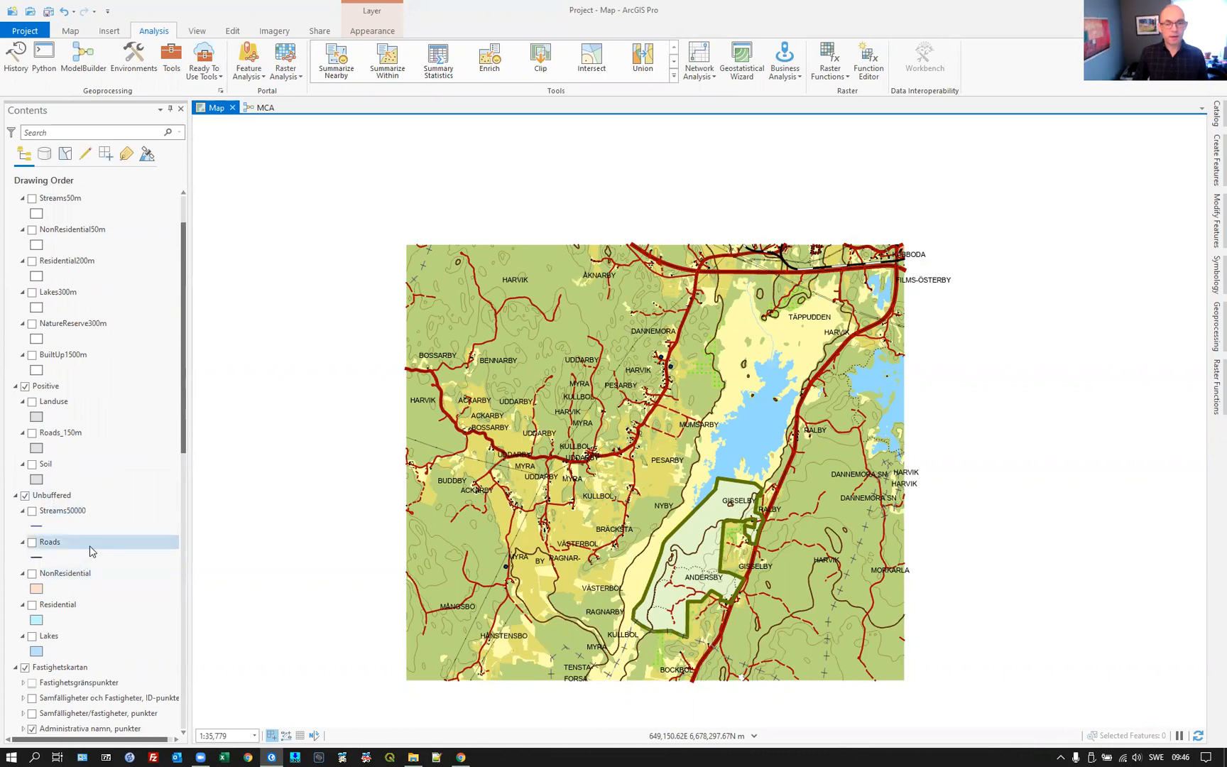
{"action": "scroll", "coordinate": [115, 521], "scroll_direction": "down", "scroll_amount": 3}
{"action": "scroll", "coordinate": [118, 523], "scroll_direction": "down", "scroll_amount": 16}
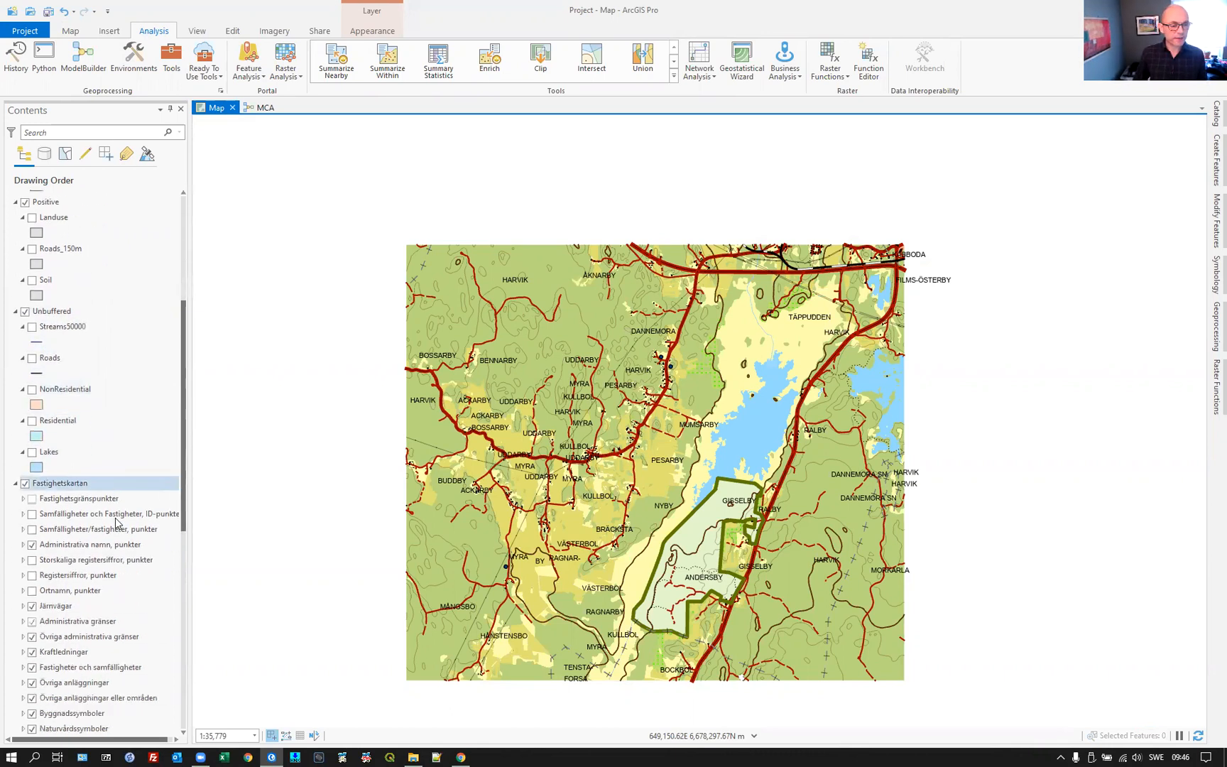
{"action": "scroll", "coordinate": [121, 533], "scroll_direction": "down", "scroll_amount": 2}
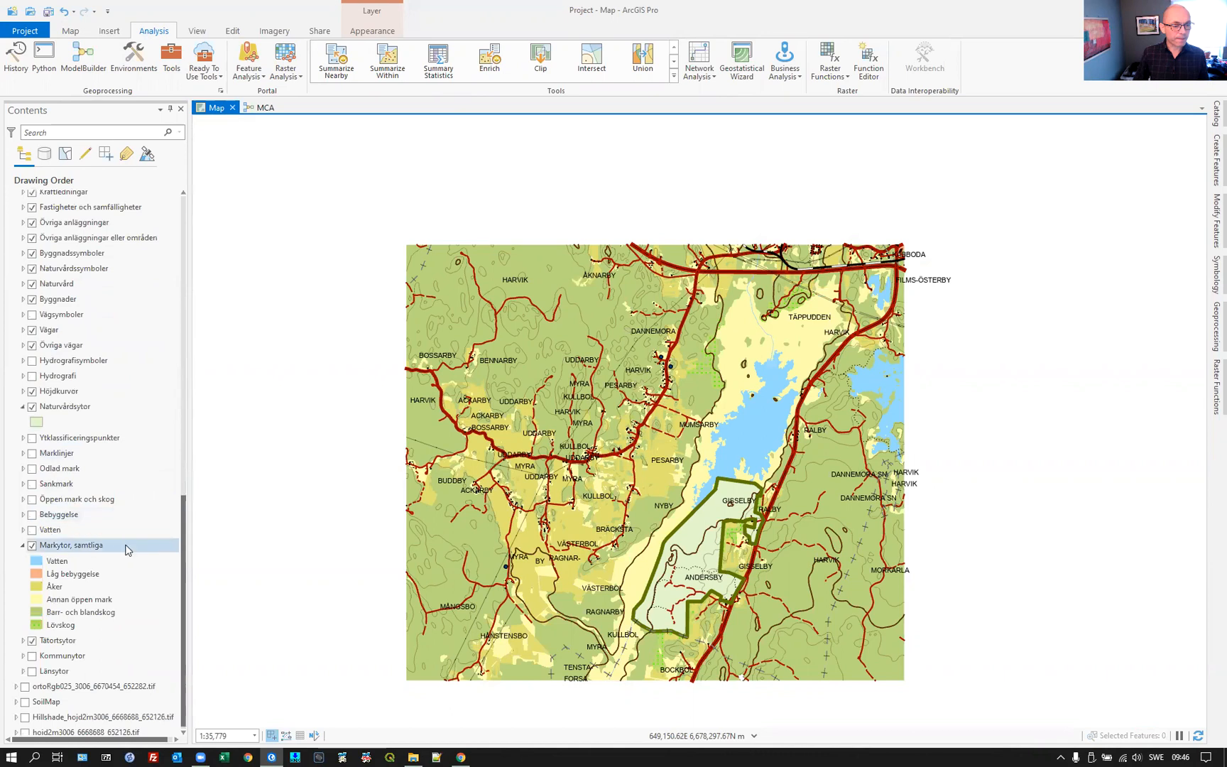
{"action": "left_click", "coordinate": [109, 546]}
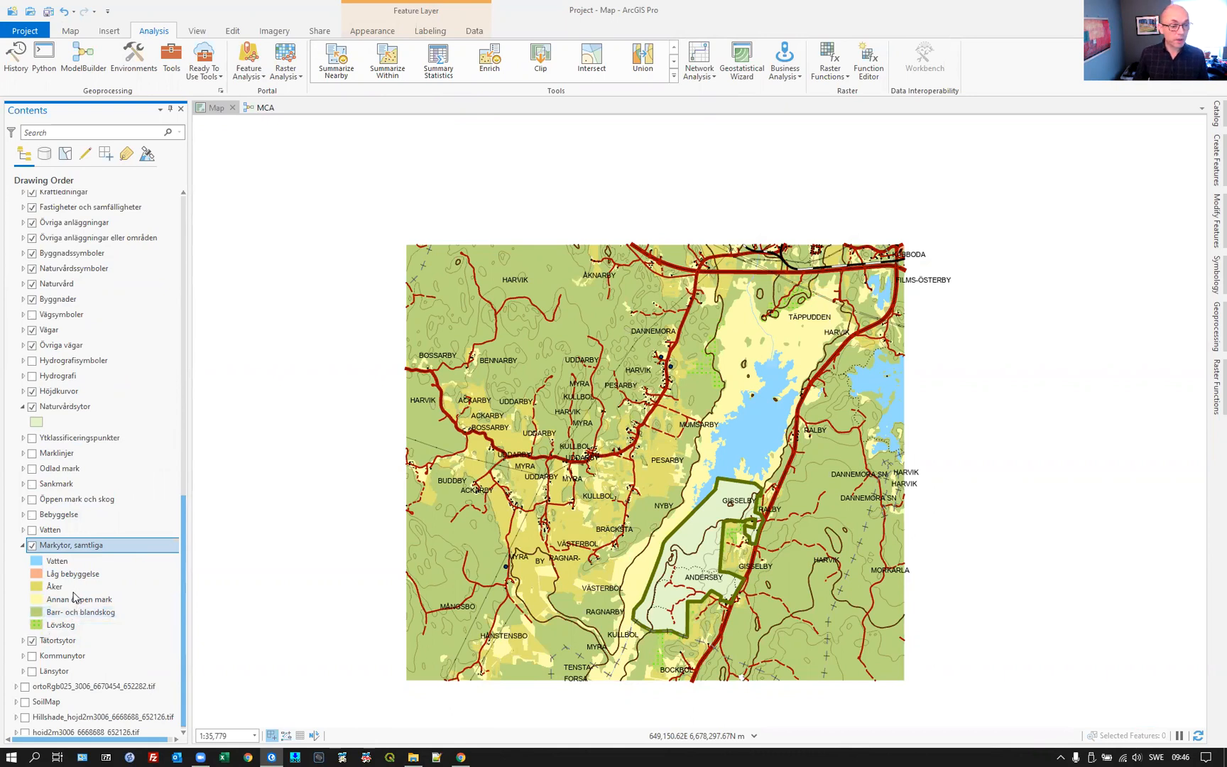
{"action": "right_click", "coordinate": [72, 549]}
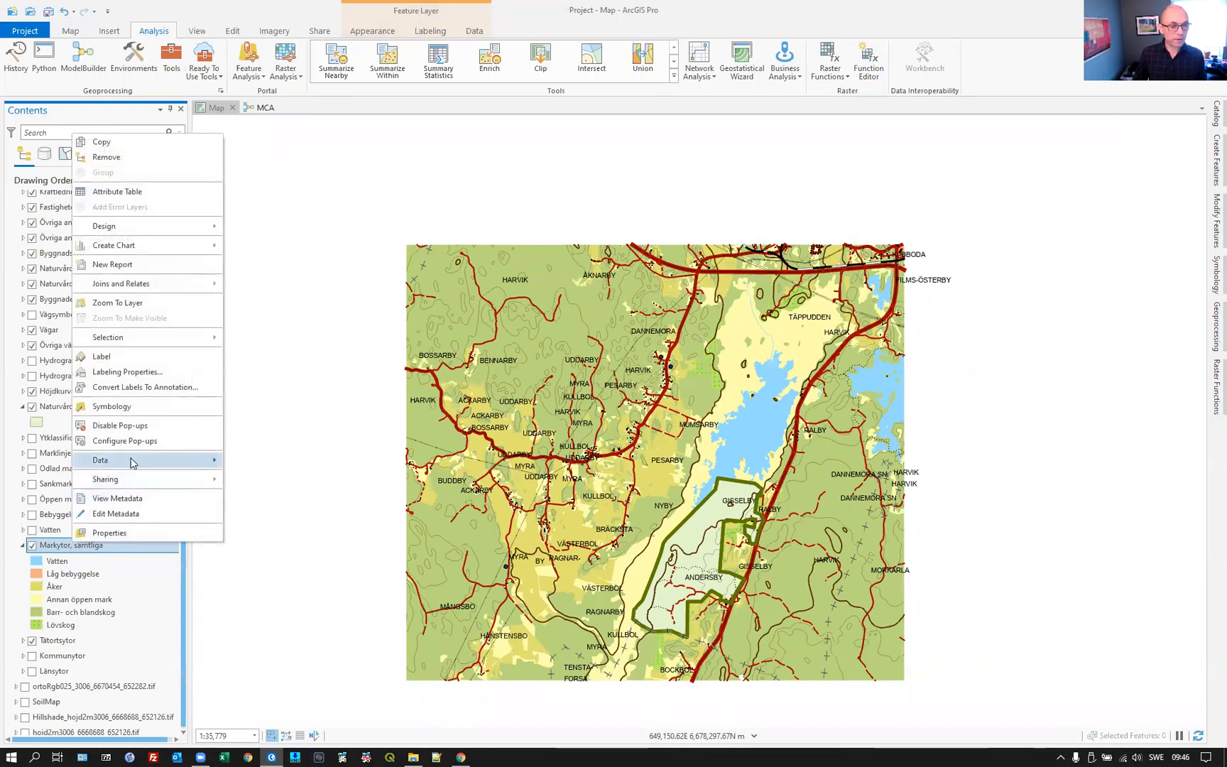
{"action": "mouse_move", "coordinate": [130, 463]}
{"action": "left_click", "coordinate": [298, 462]}
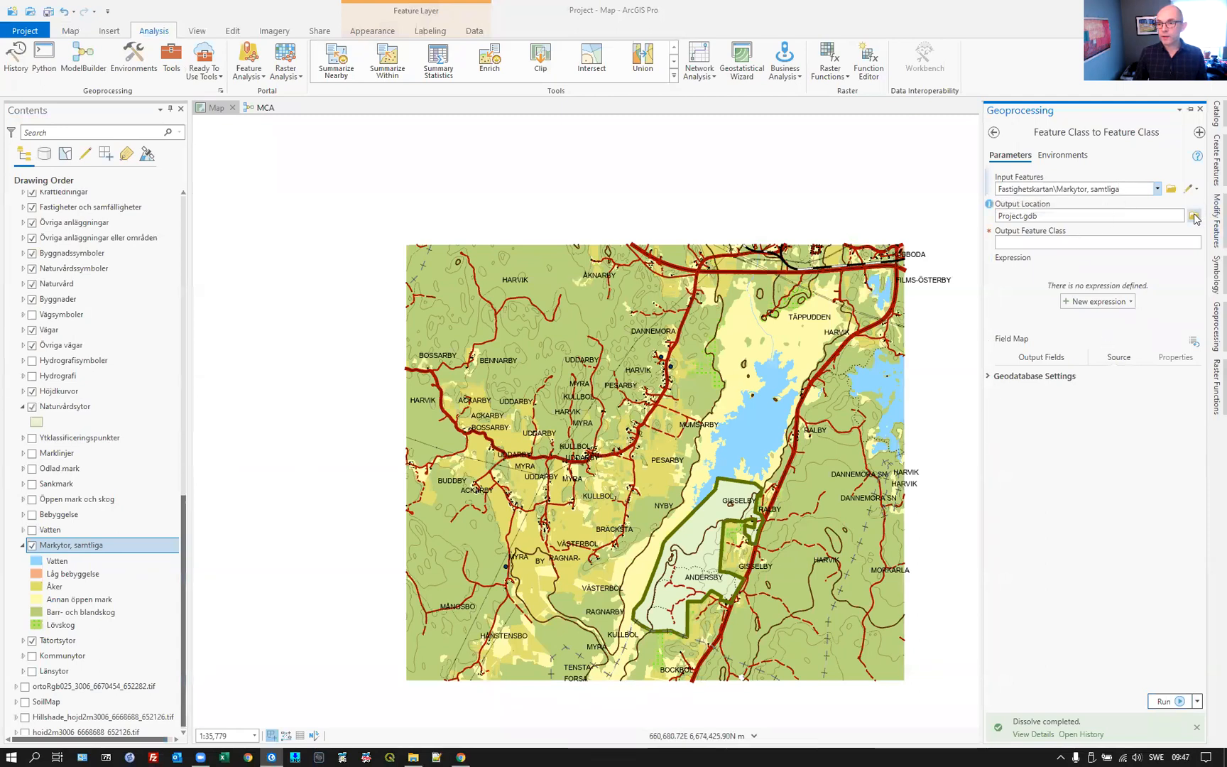
{"action": "left_click", "coordinate": [1022, 242]}
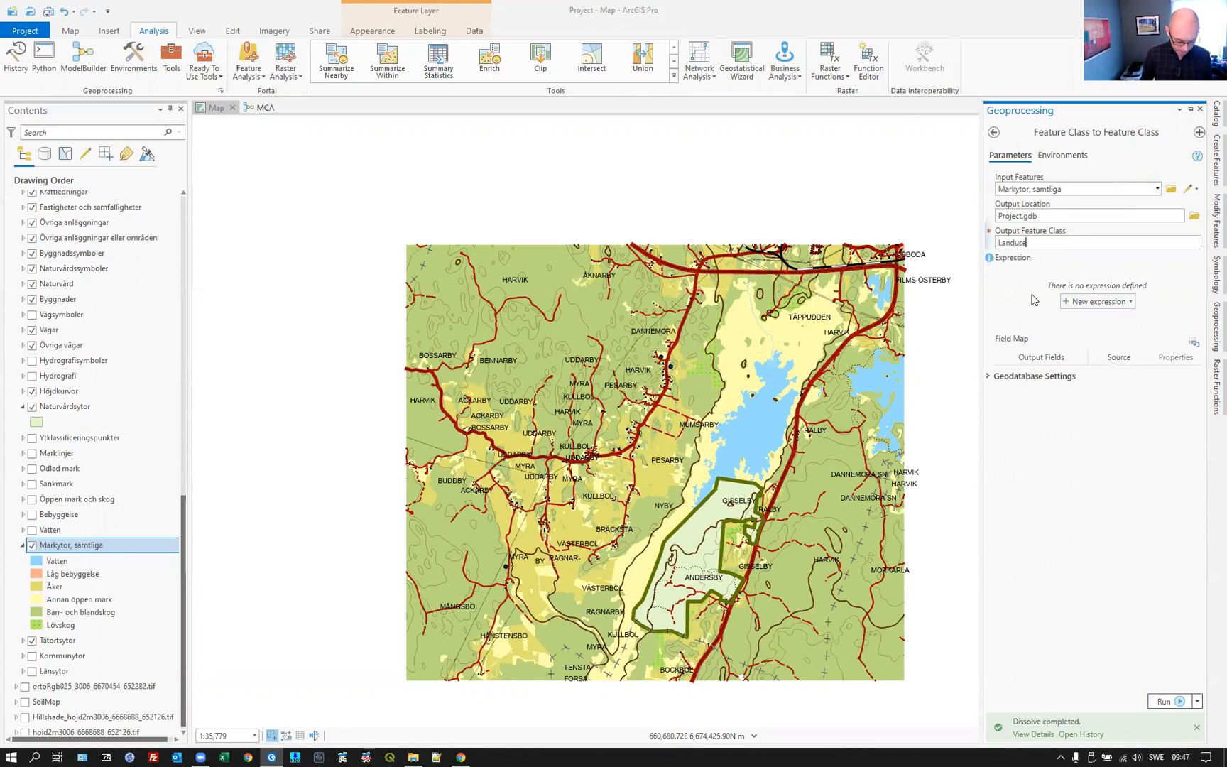
{"action": "type", "text": "Landuse_example"}
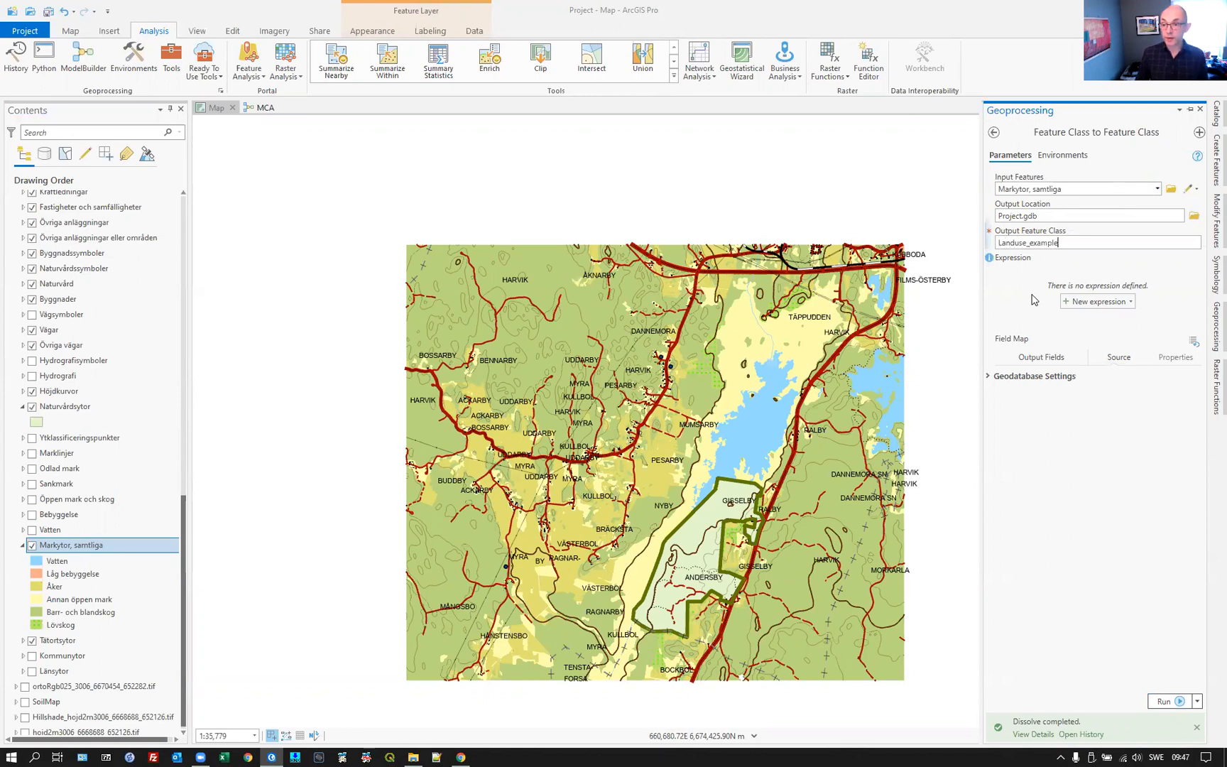
Add an export expression clause where DETALJTYP is equal to ÖPMARK.
{"action": "left_click", "coordinate": [1104, 303]}
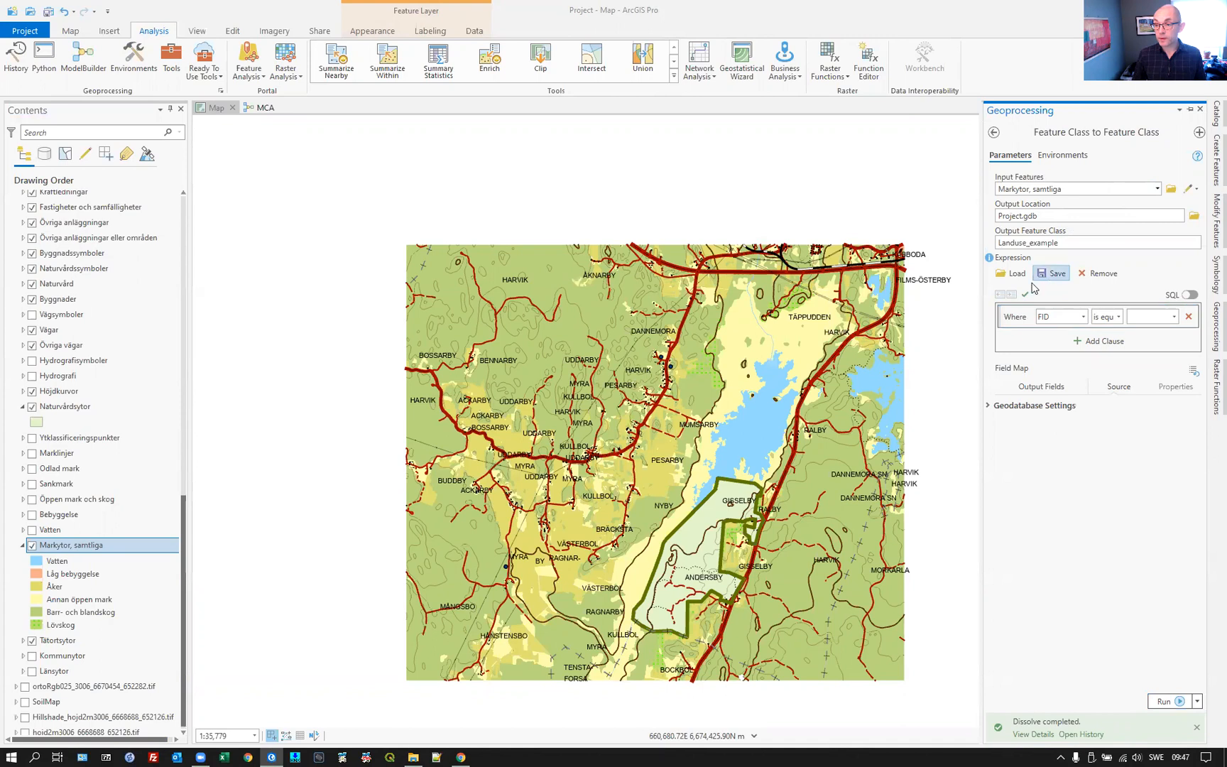
{"action": "left_click", "coordinate": [1083, 317]}
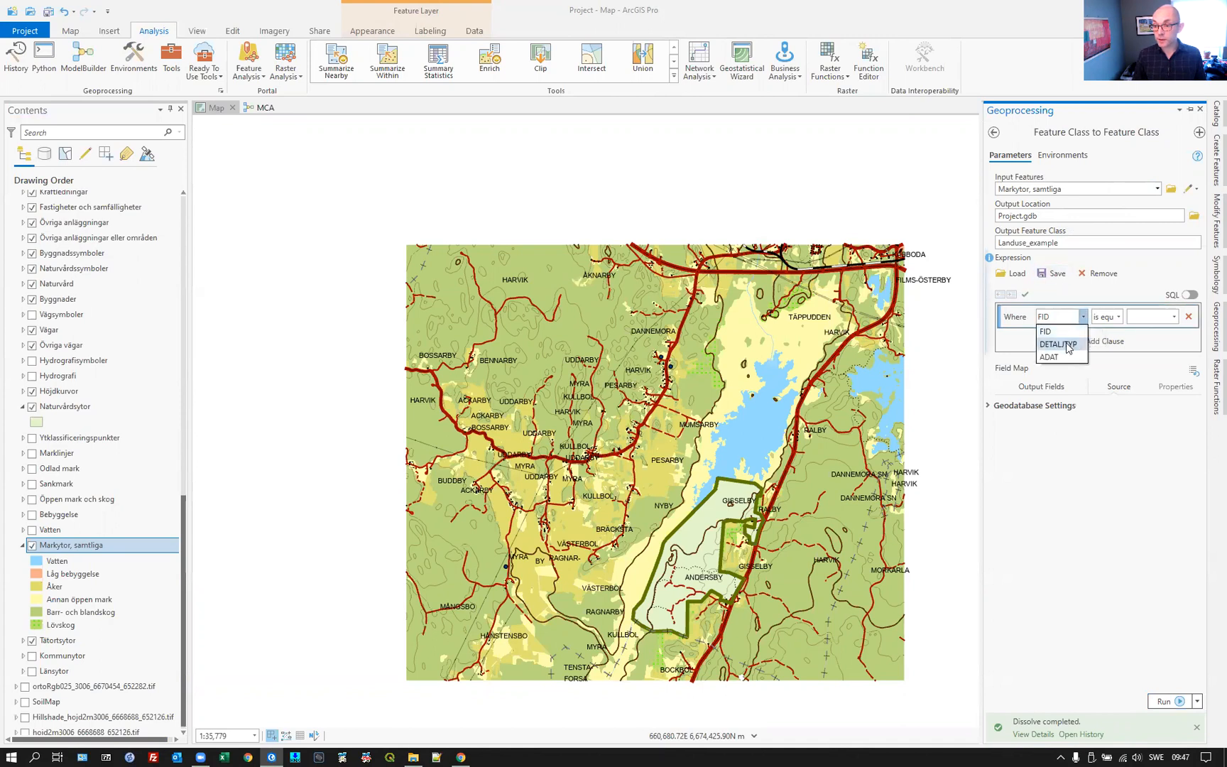
{"action": "left_click", "coordinate": [1067, 346]}
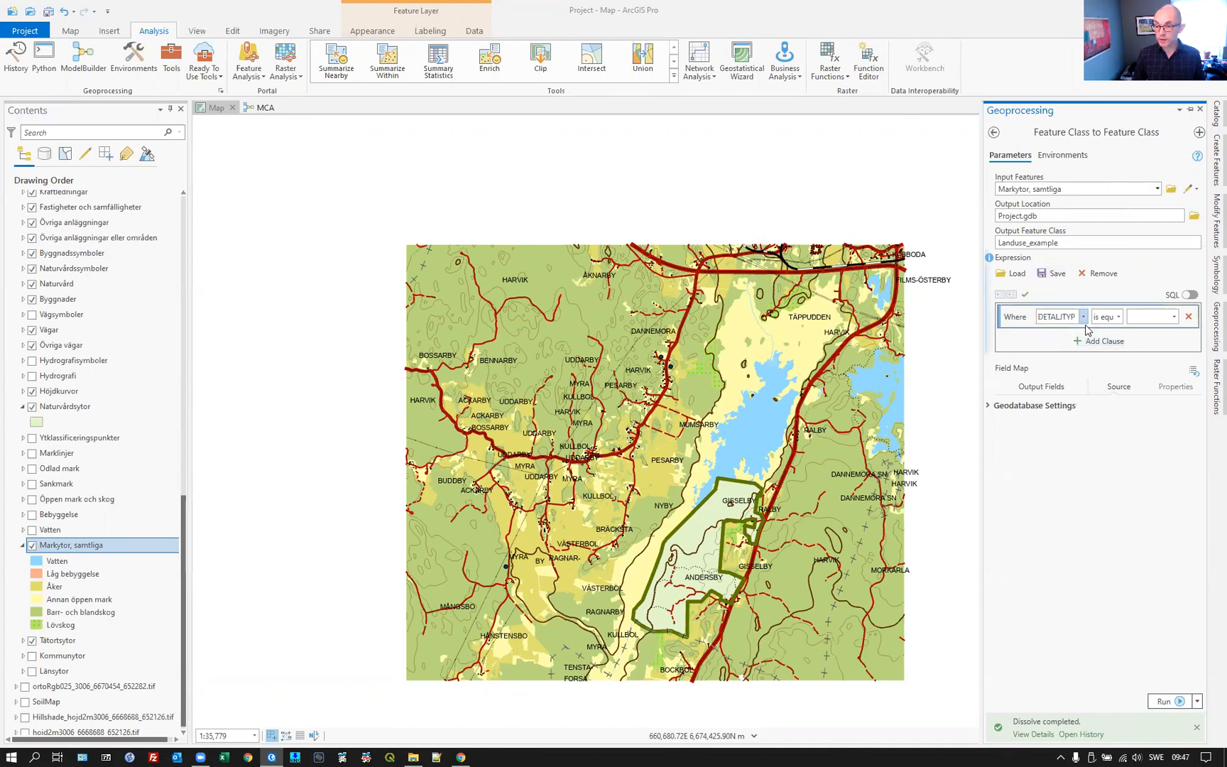
{"action": "left_click", "coordinate": [1175, 317]}
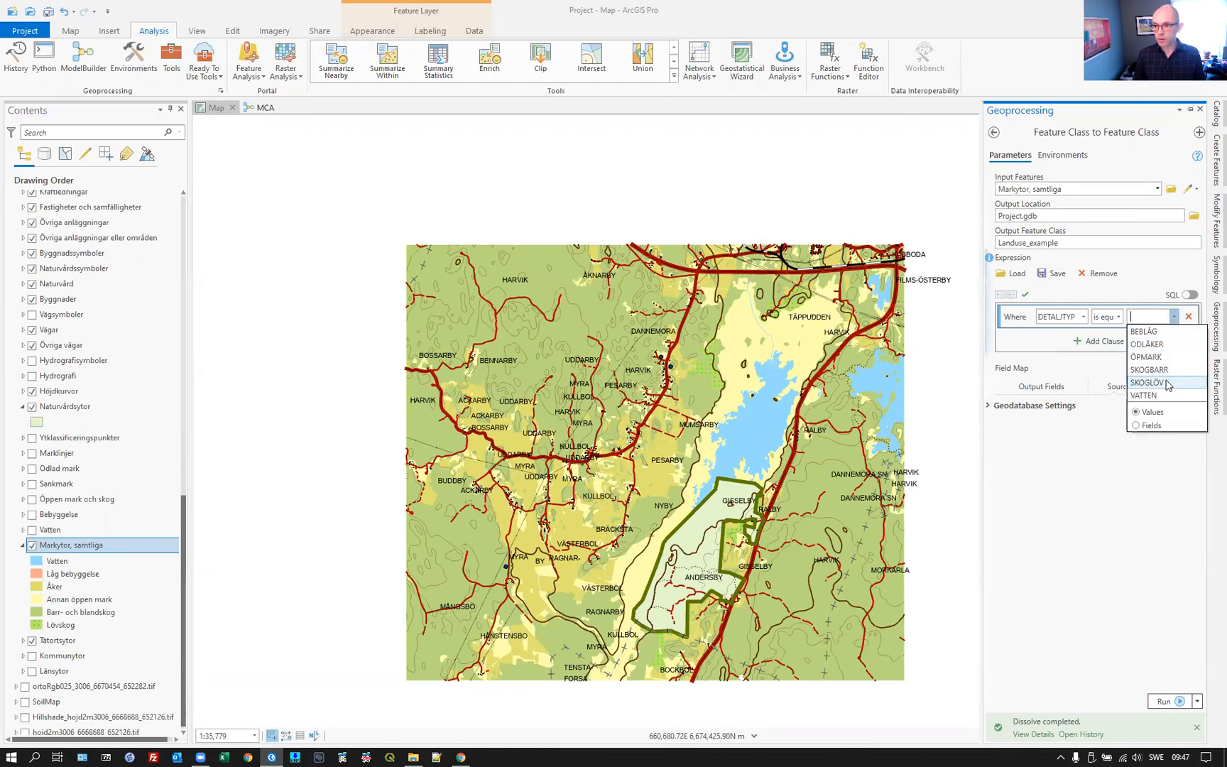
{"action": "left_click", "coordinate": [1149, 357]}
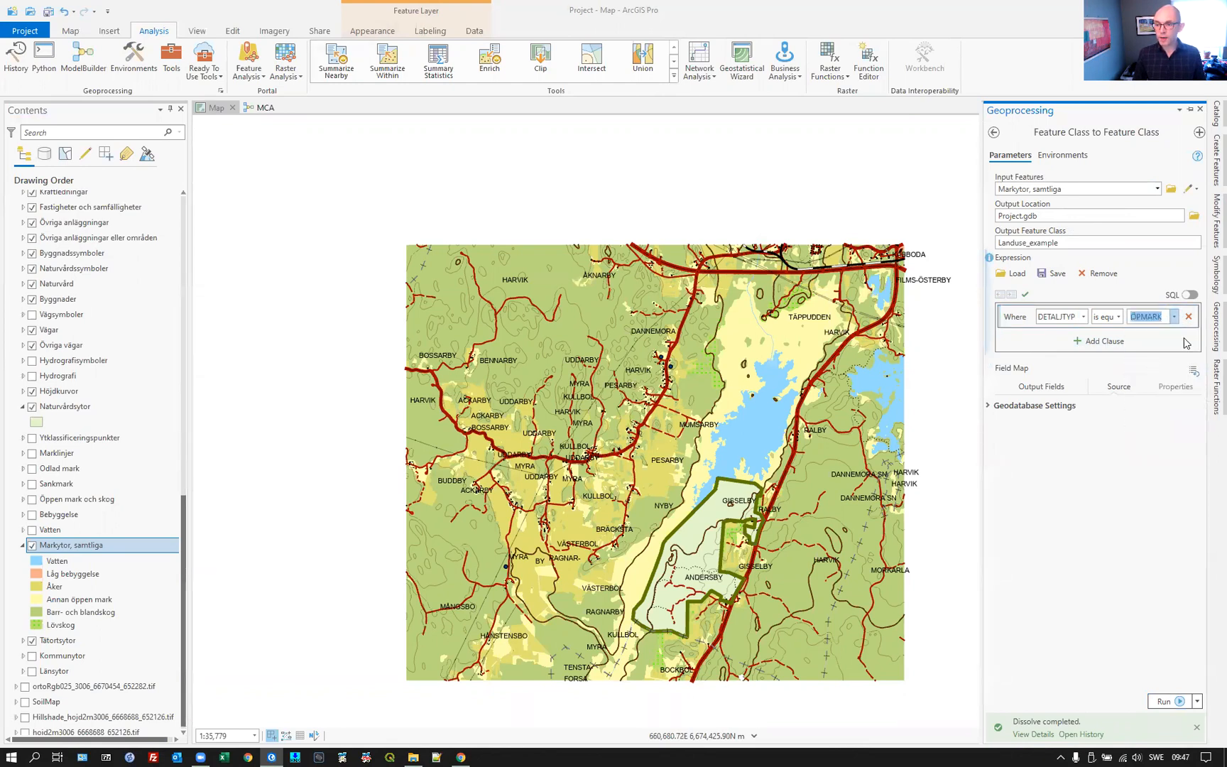
Add a second expression clause, joined with Or, where DETALJTYP is equal to SKOGBARR.
{"action": "left_click", "coordinate": [1105, 343]}
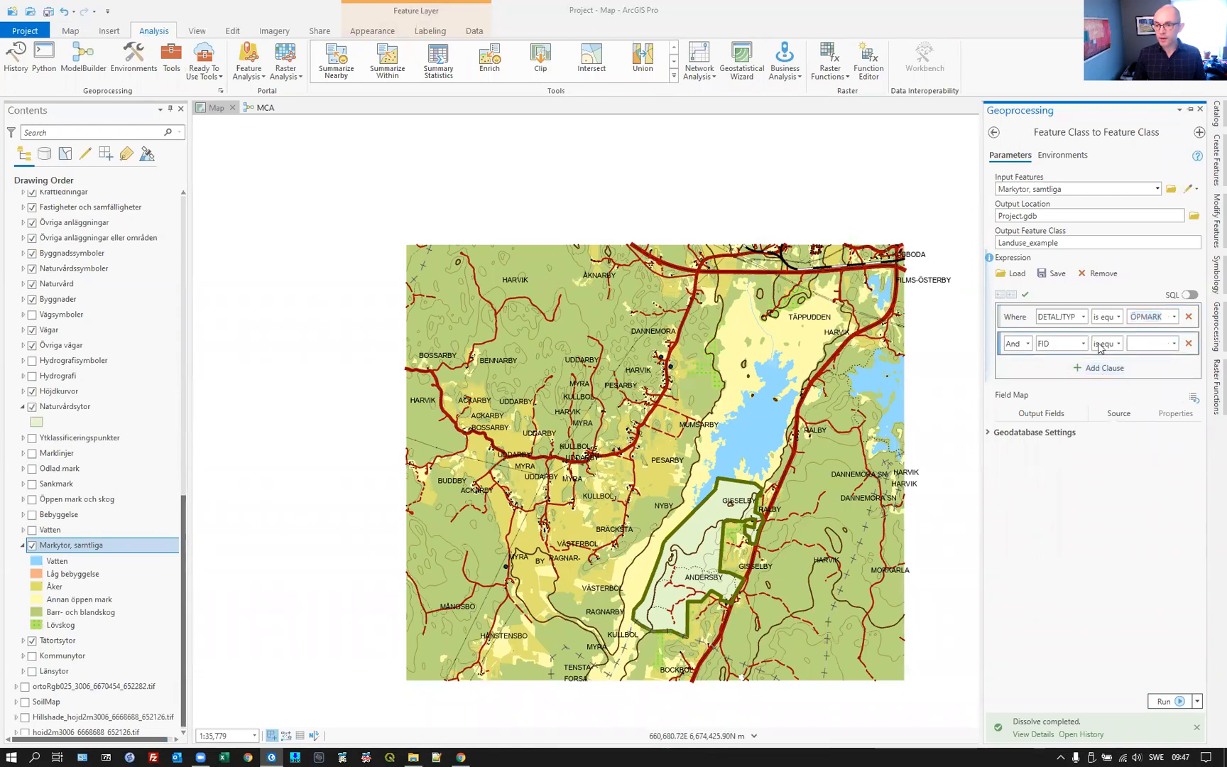
{"action": "left_click", "coordinate": [1027, 347]}
{"action": "left_click", "coordinate": [1020, 370]}
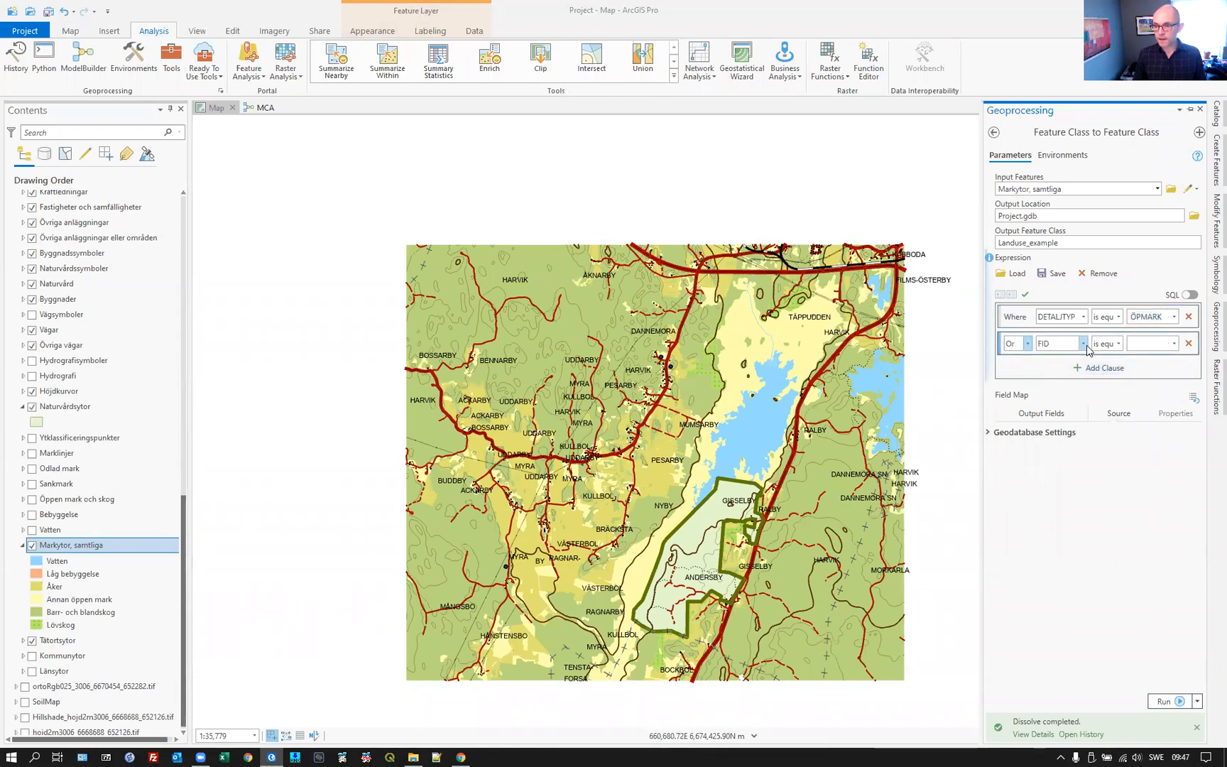
{"action": "left_click", "coordinate": [1084, 347]}
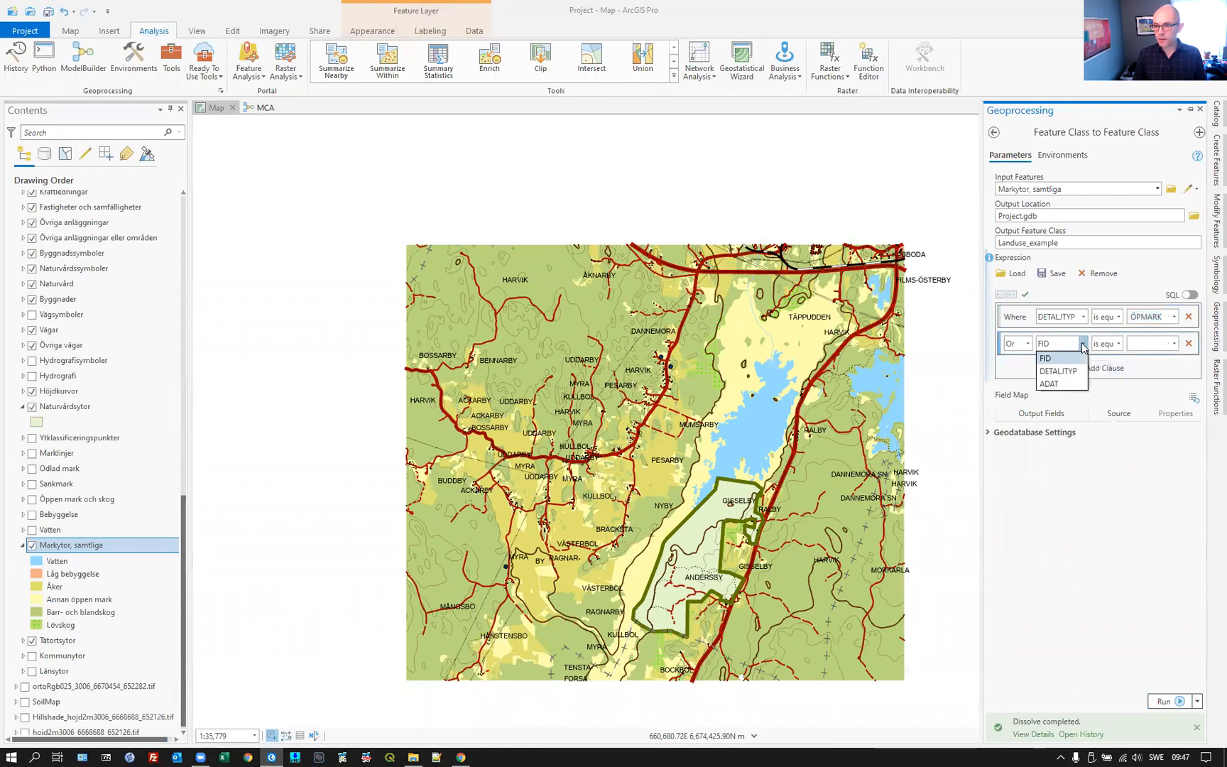
{"action": "left_click", "coordinate": [1058, 370]}
{"action": "left_click", "coordinate": [1174, 343]}
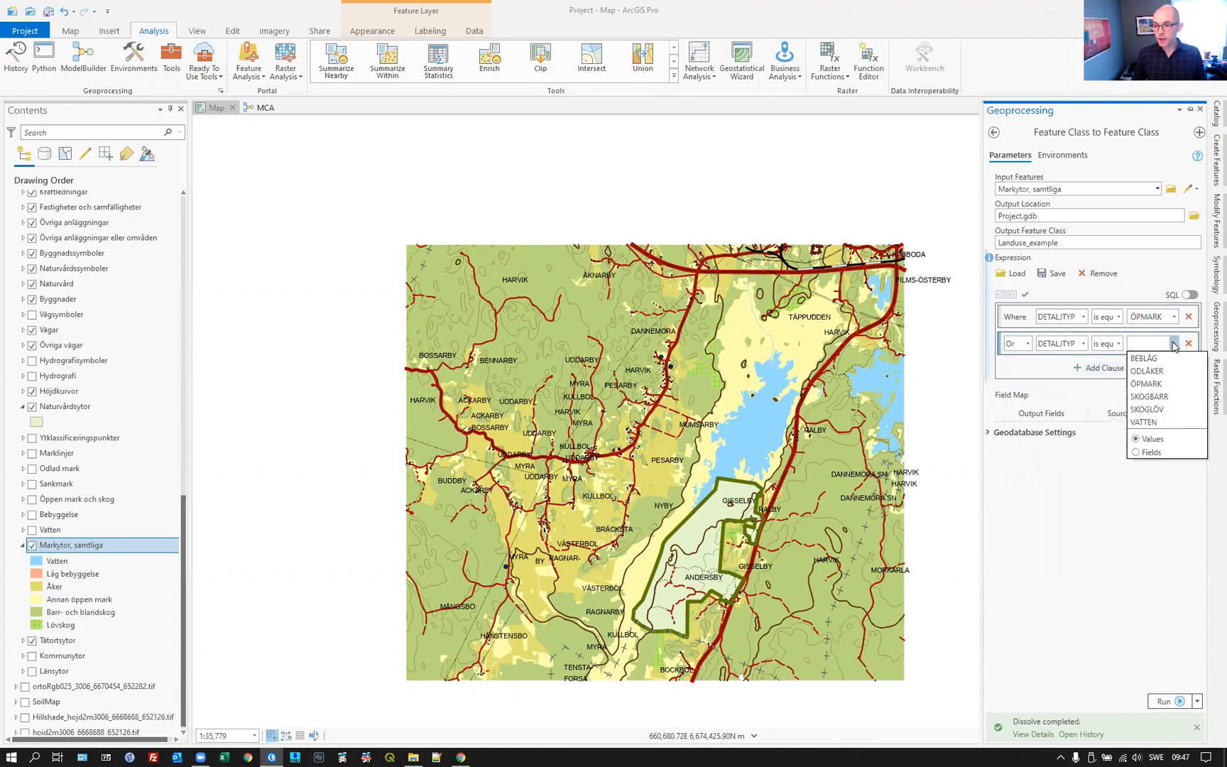
{"action": "left_click", "coordinate": [1168, 397]}
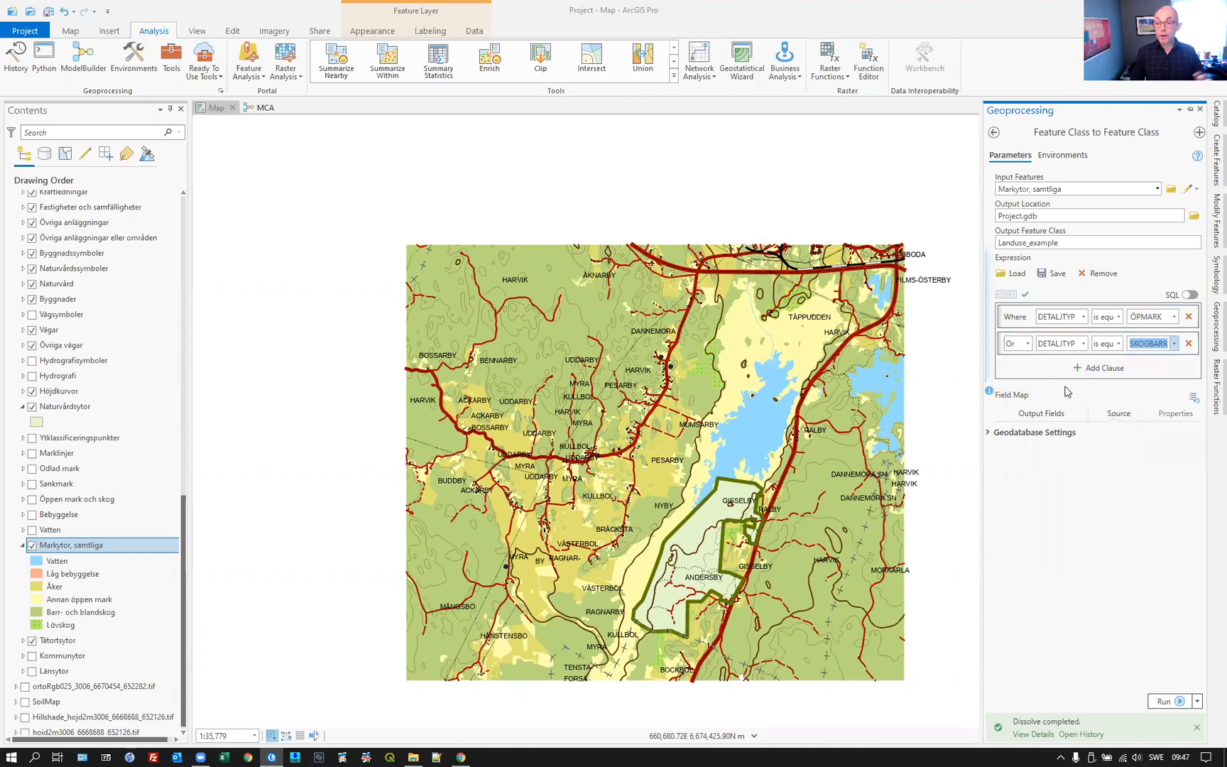
Show the expression as SQL and rewrite it as DETALJTYP IN ('ÖPMARK', 'SKOGBARR').
{"action": "left_click", "coordinate": [1191, 295]}
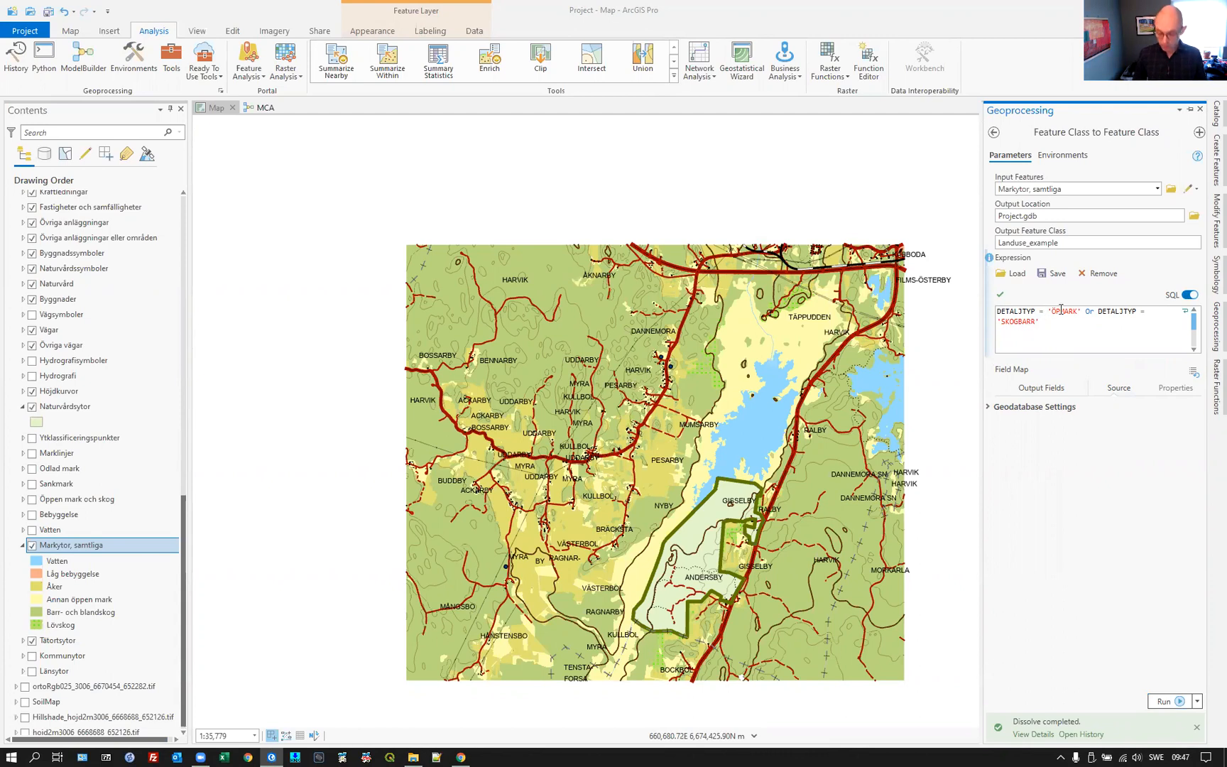
{"action": "key", "text": "BackSpace"}
{"action": "key", "text": "BackSpace"}
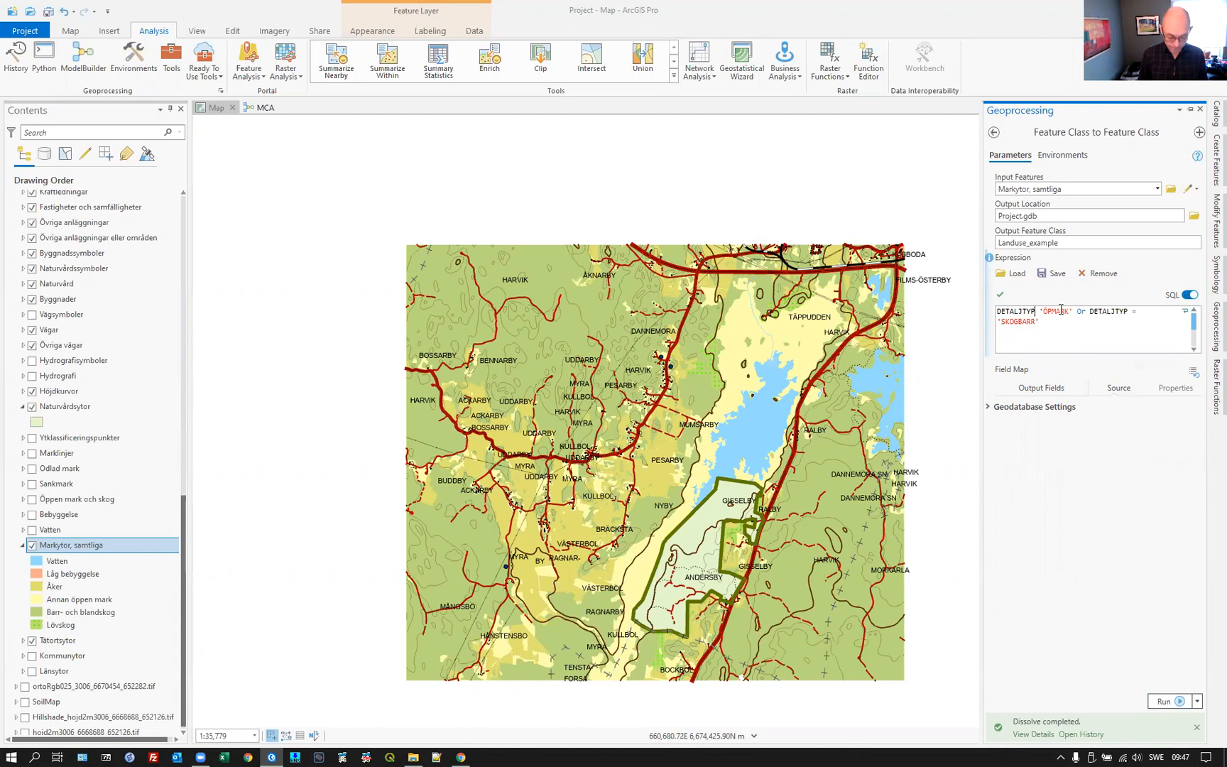
{"action": "type", "text": "IN"}
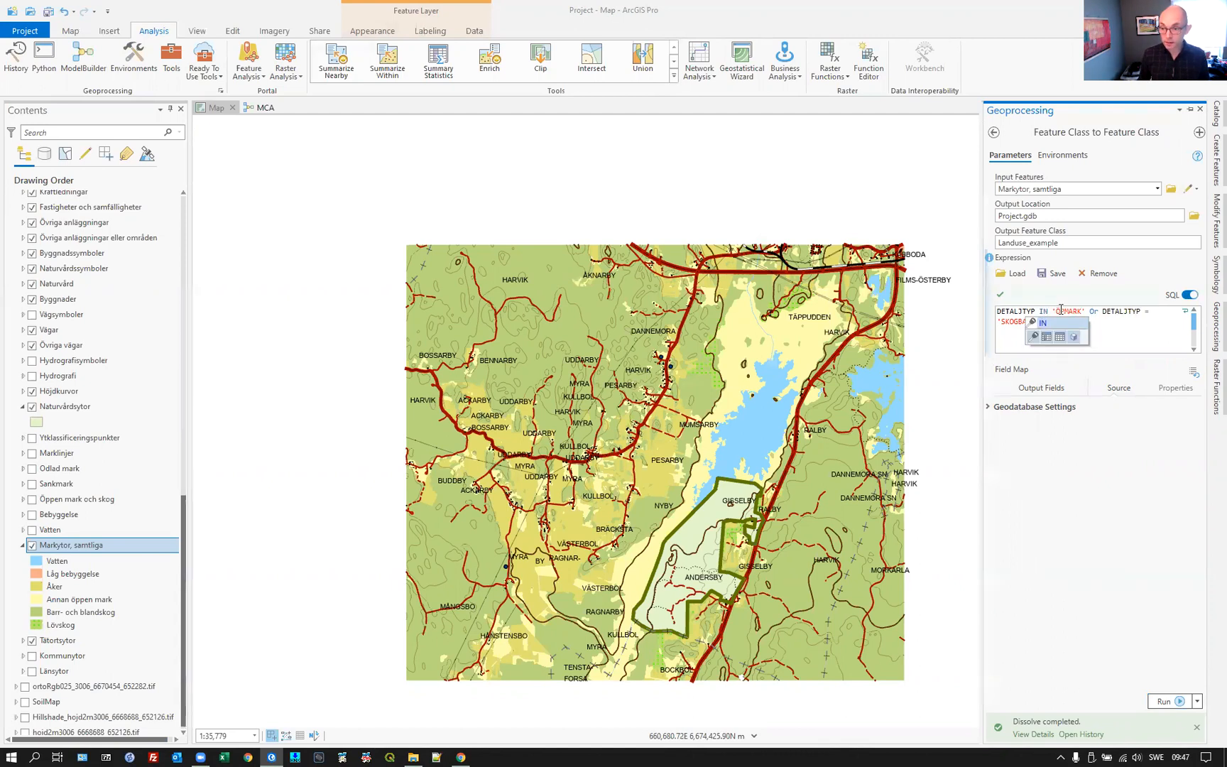
{"action": "key", "text": "Right"}
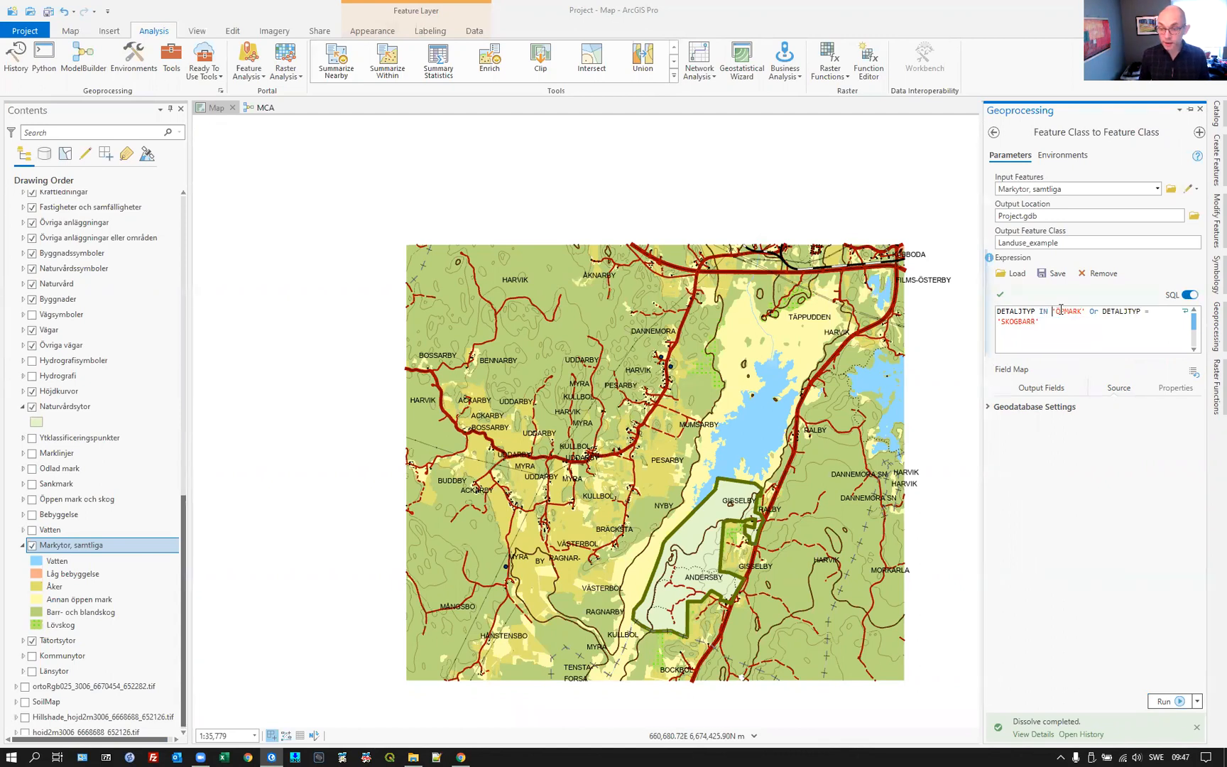
{"action": "type", "text": "("}
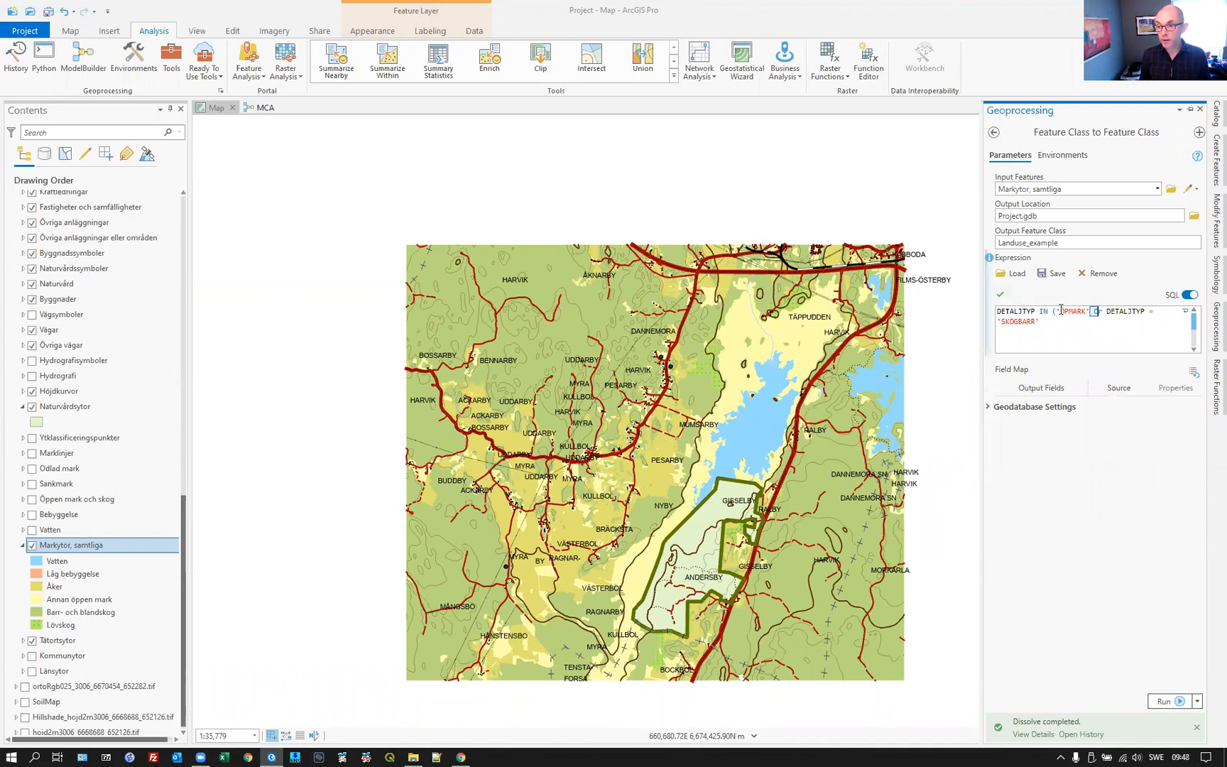
{"action": "key", "text": "shift+Right"}
{"action": "key", "text": "shift+Right"}
{"action": "key", "text": "shift+Right"}
{"action": "key", "text": "shift+Right"}
{"action": "key", "text": "shift+Right"}
{"action": "key", "text": "shift+Right"}
{"action": "key", "text": "shift+Right"}
{"action": "key", "text": "shift+Right"}
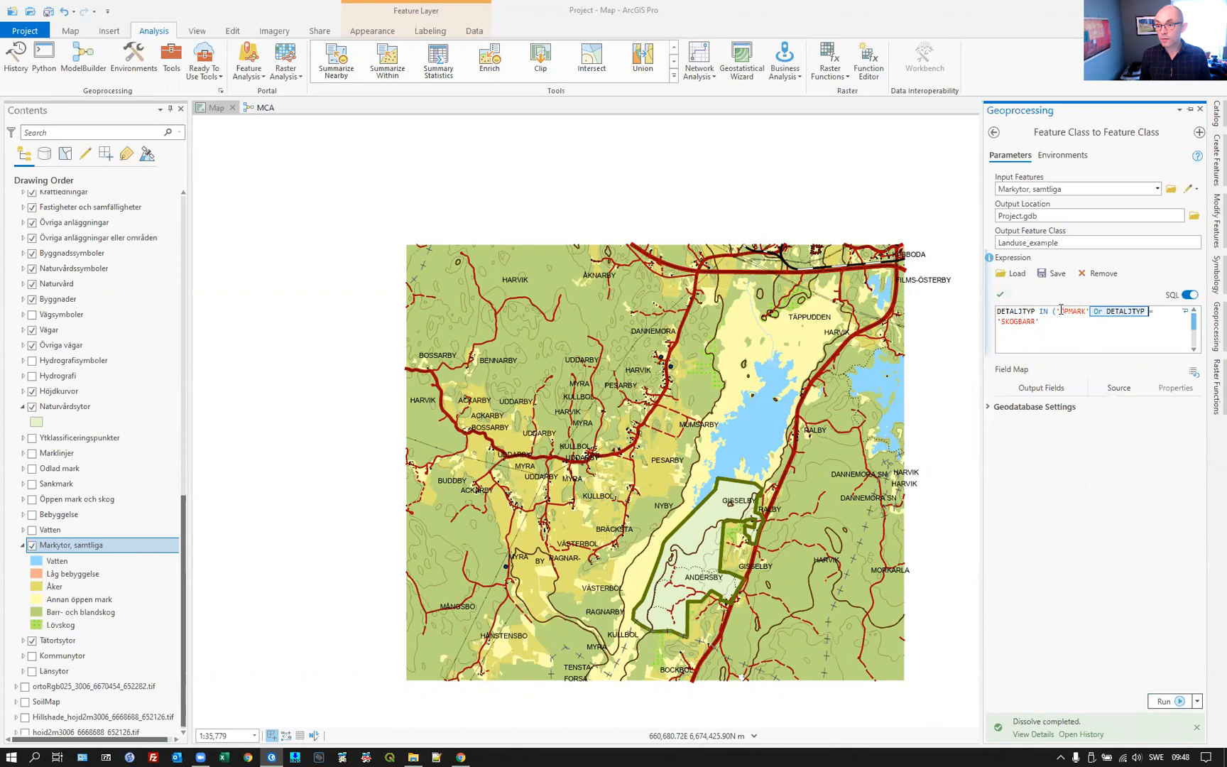
{"action": "type", "text": ","}
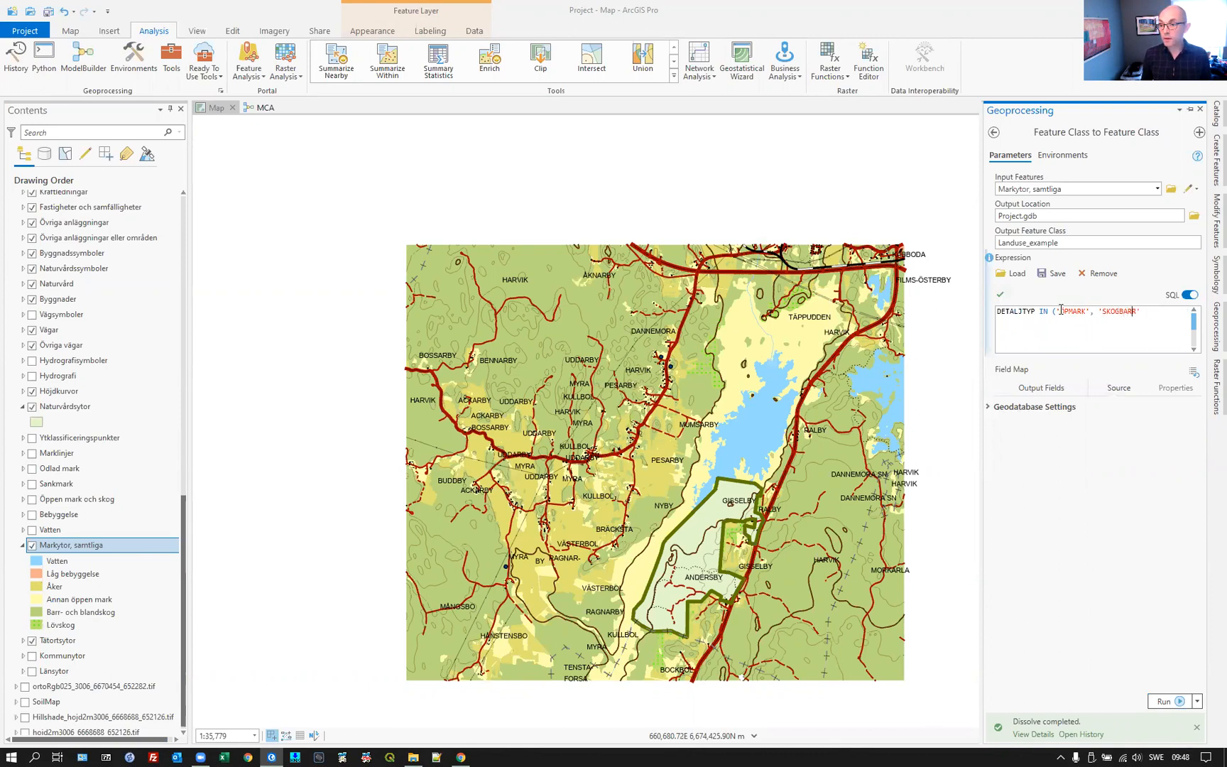
{"action": "type", "text": ")"}
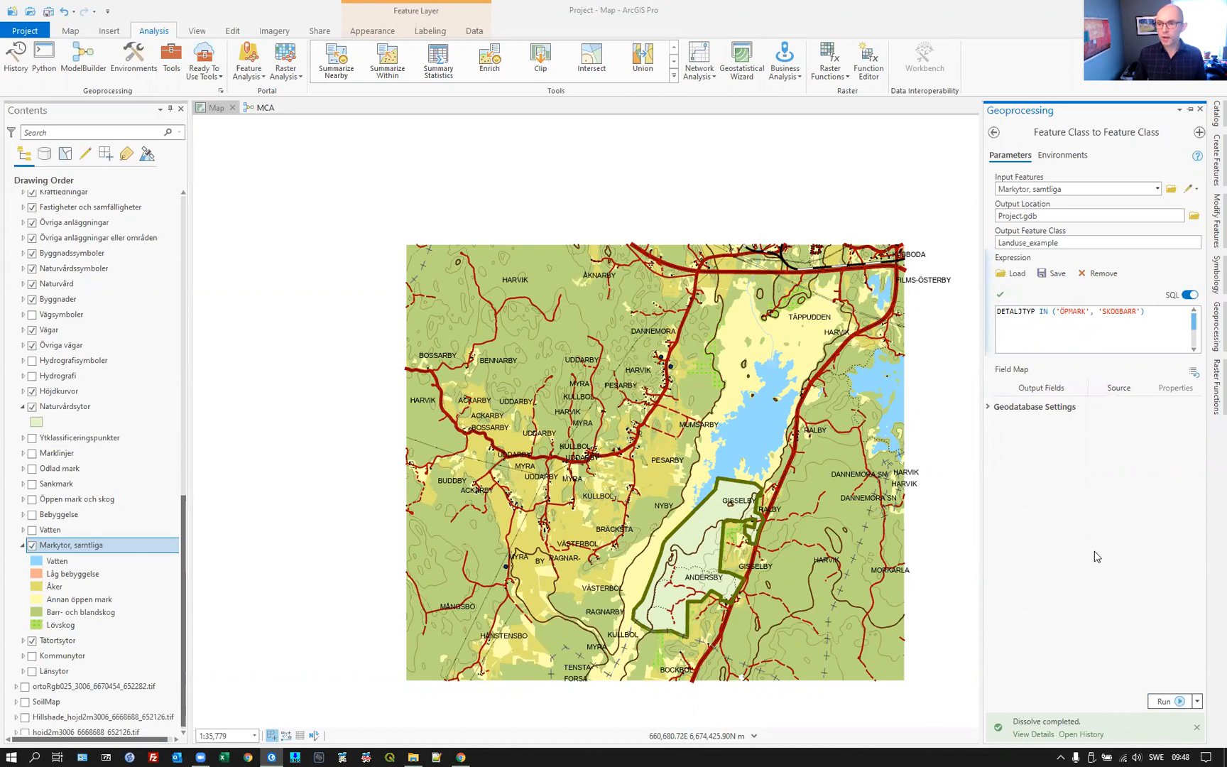
Run the Feature Class to Feature Class export and select the resulting Landuse_example layer.
{"action": "left_click", "coordinate": [1175, 701]}
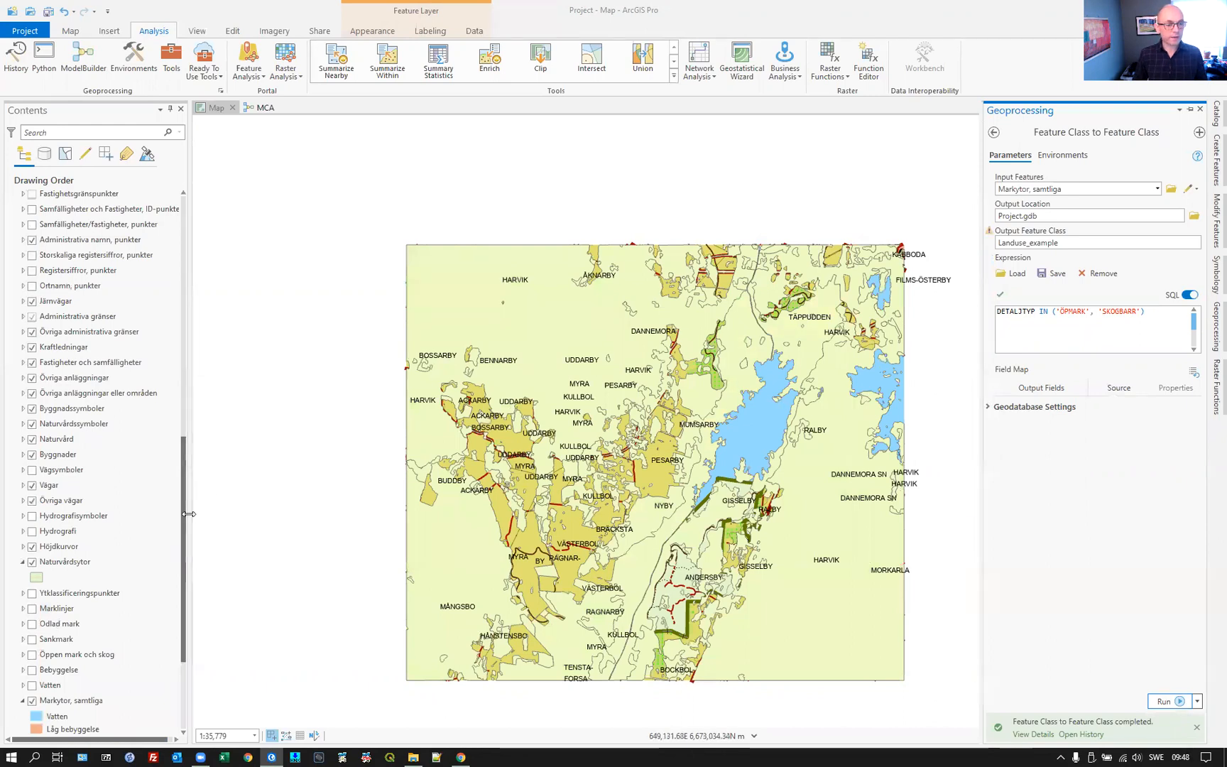
{"action": "left_click_drag", "start_coordinate": [189, 524], "coordinate": [200, 242]}
{"action": "left_click", "coordinate": [85, 215]}
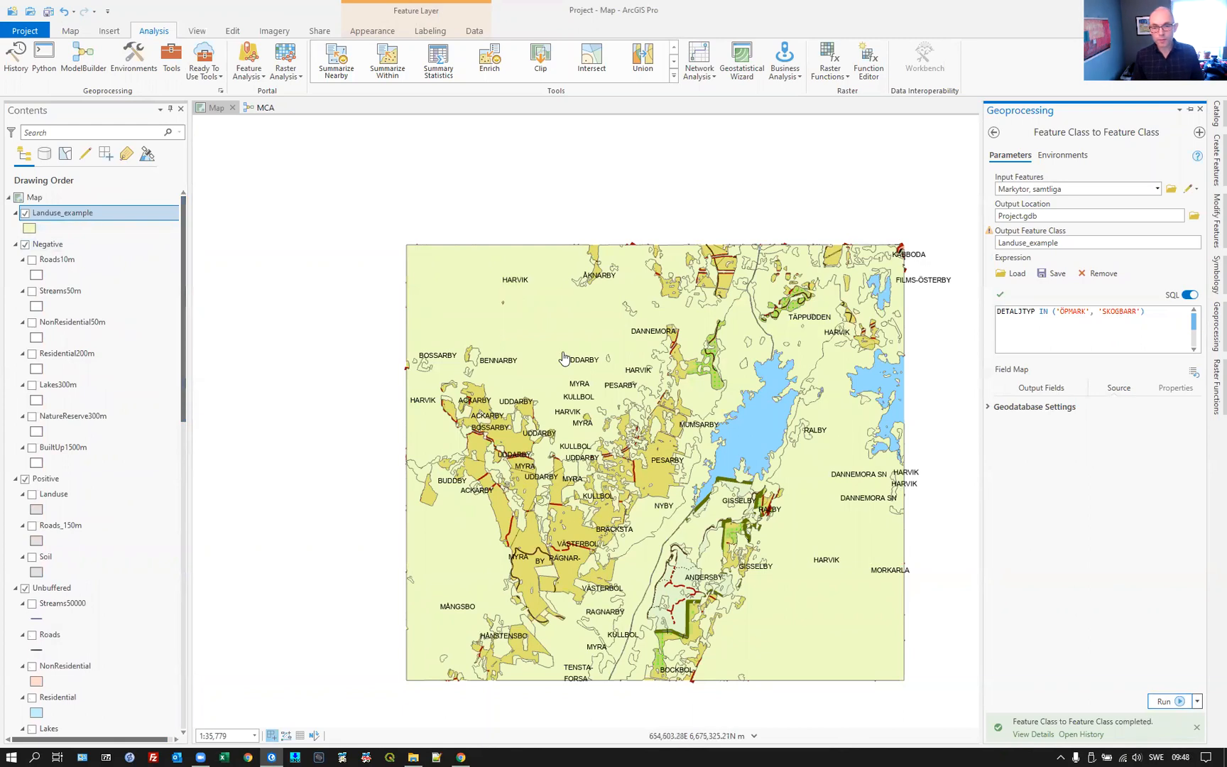
Inspect the attributes of two Landuse_example polygons west of the lake, and close the pop-up.
{"action": "left_click", "coordinate": [685, 396]}
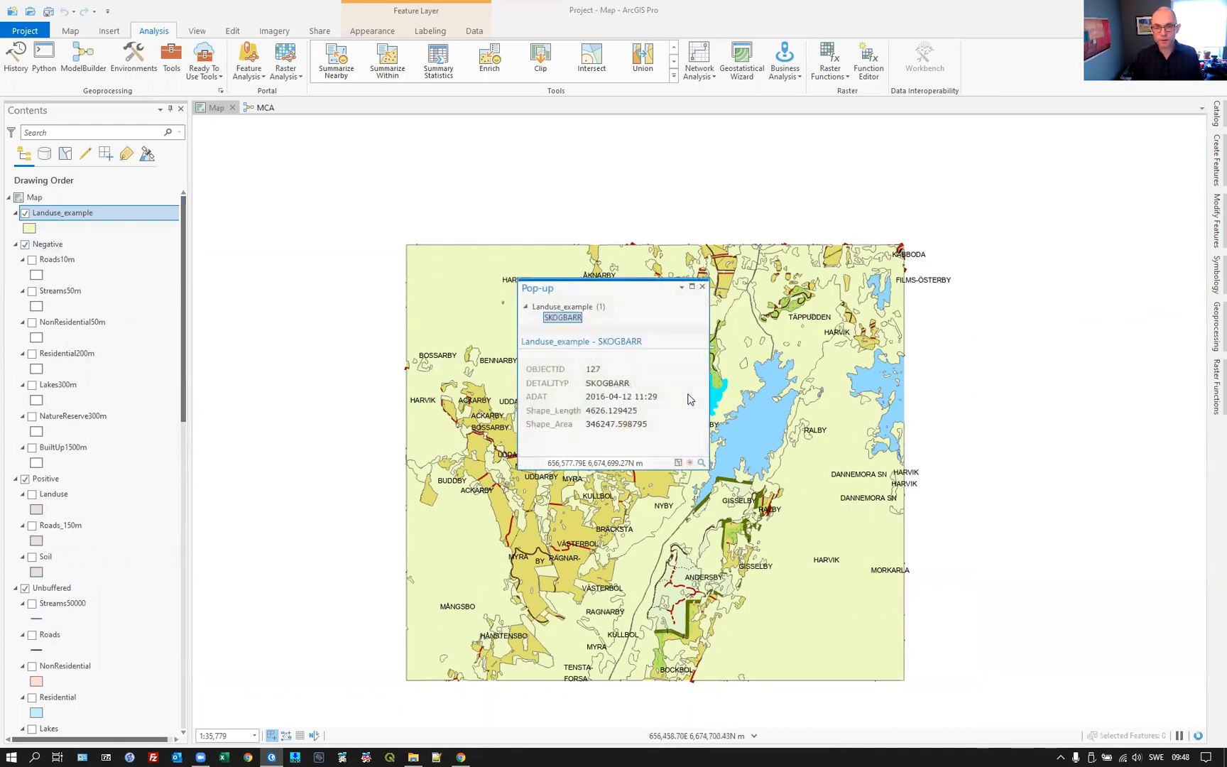
{"action": "left_click_drag", "start_coordinate": [620, 293], "coordinate": [433, 306]}
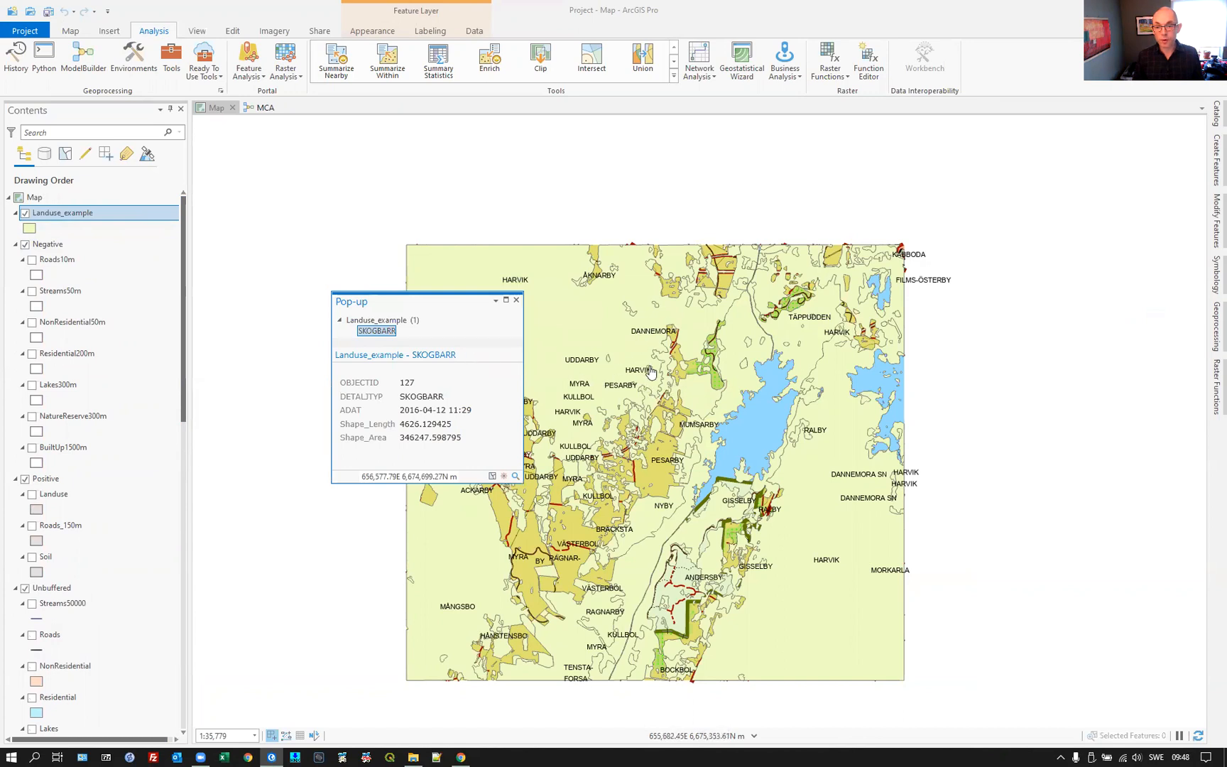
{"action": "left_click", "coordinate": [590, 322]}
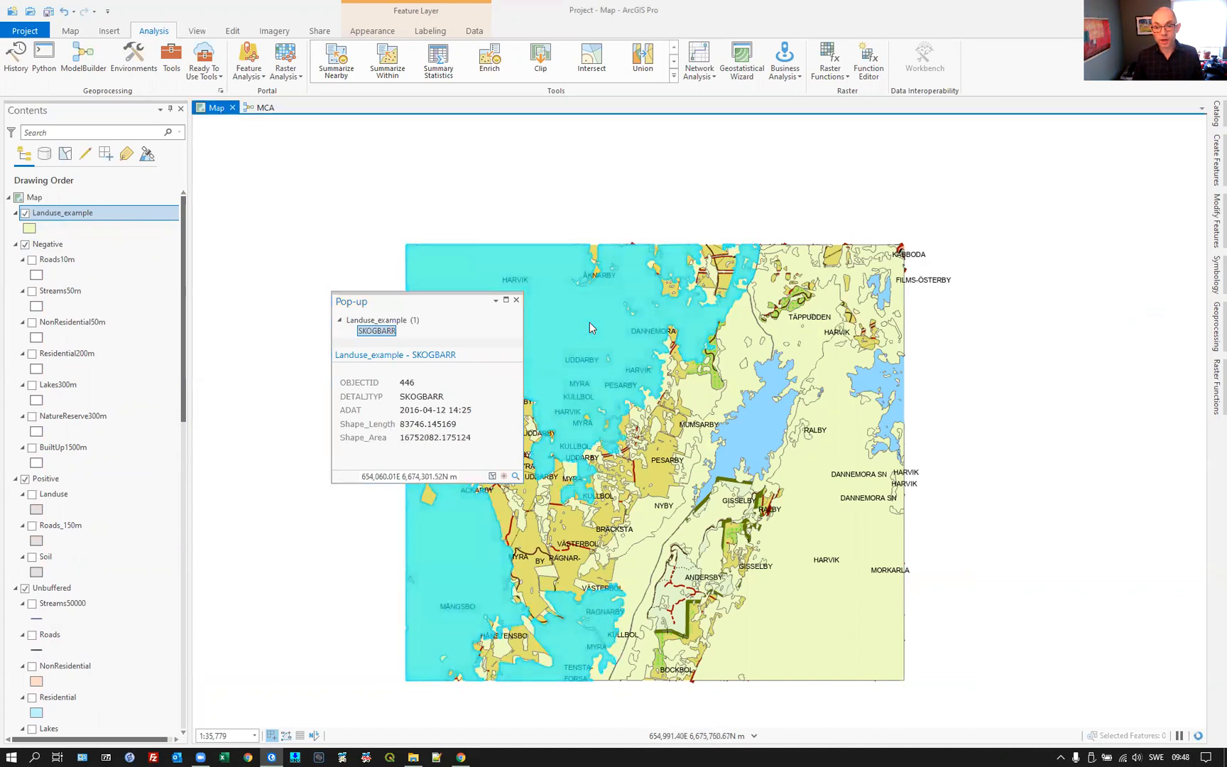
{"action": "left_click", "coordinate": [516, 300]}
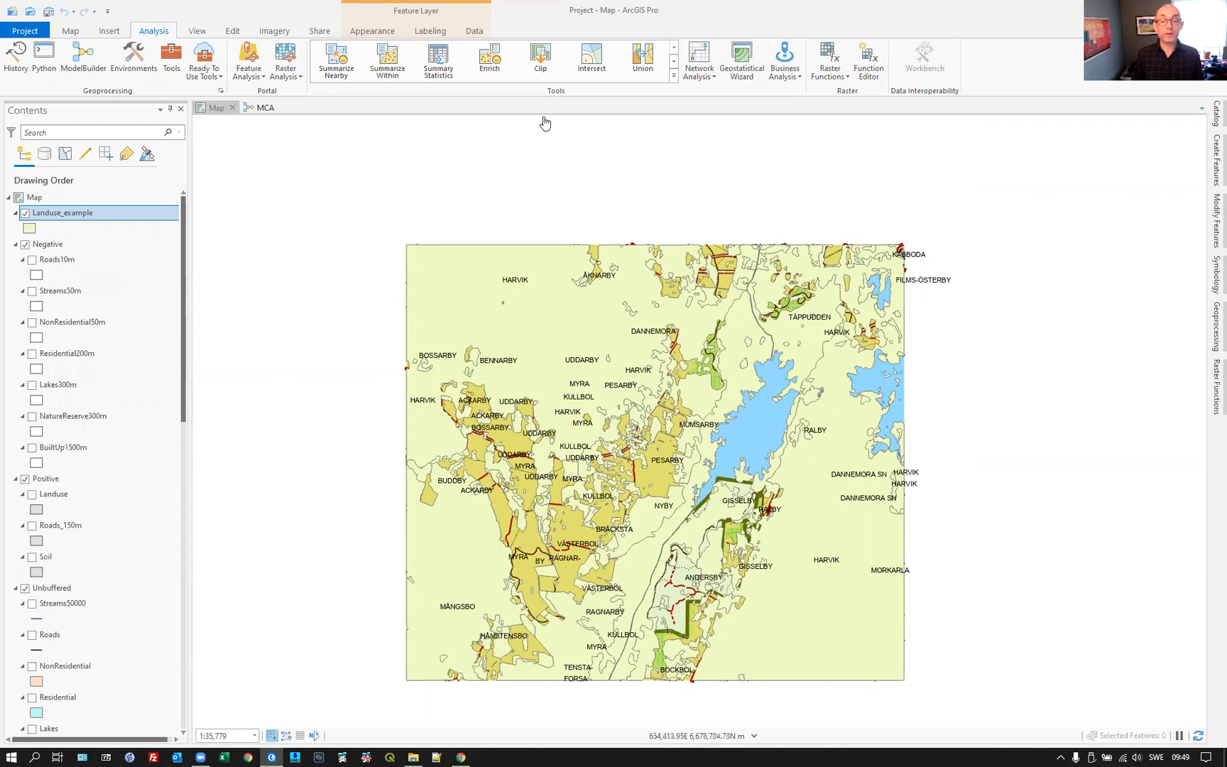
Open the Dissolve tool and set Landuse_example as its input features.
{"action": "left_click", "coordinate": [675, 63]}
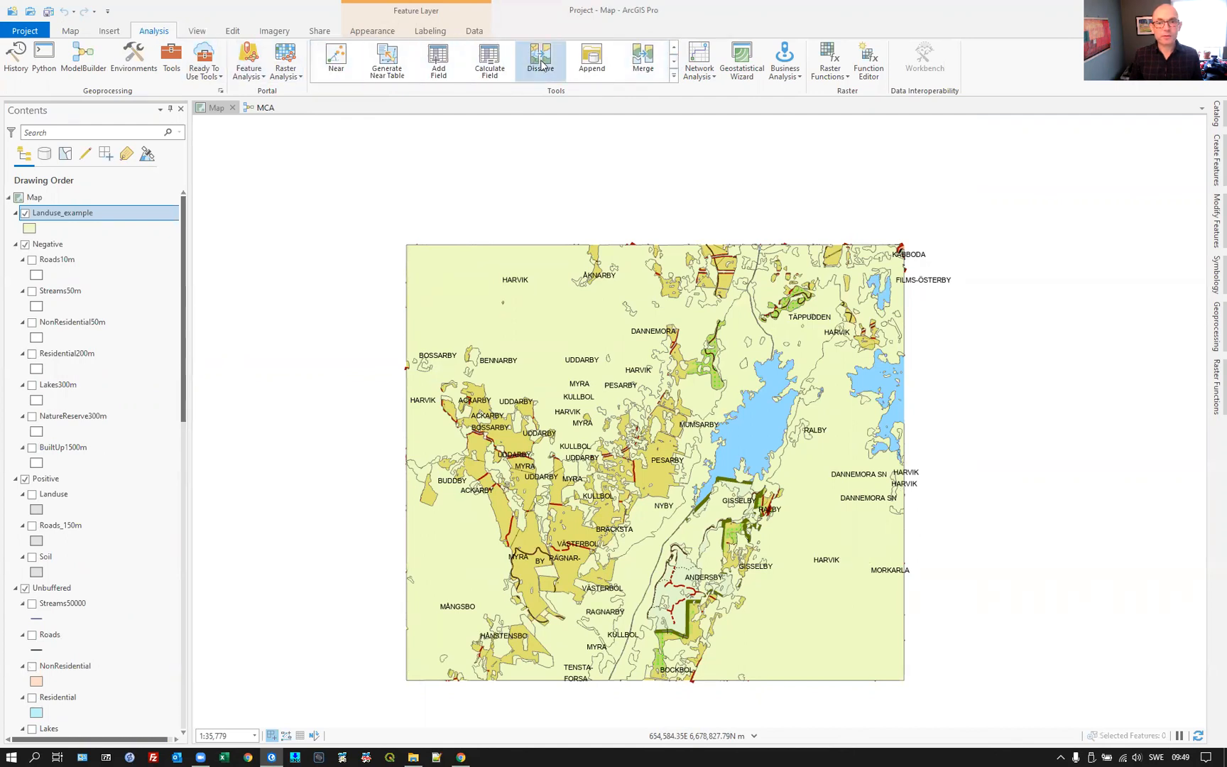
{"action": "left_click", "coordinate": [542, 63]}
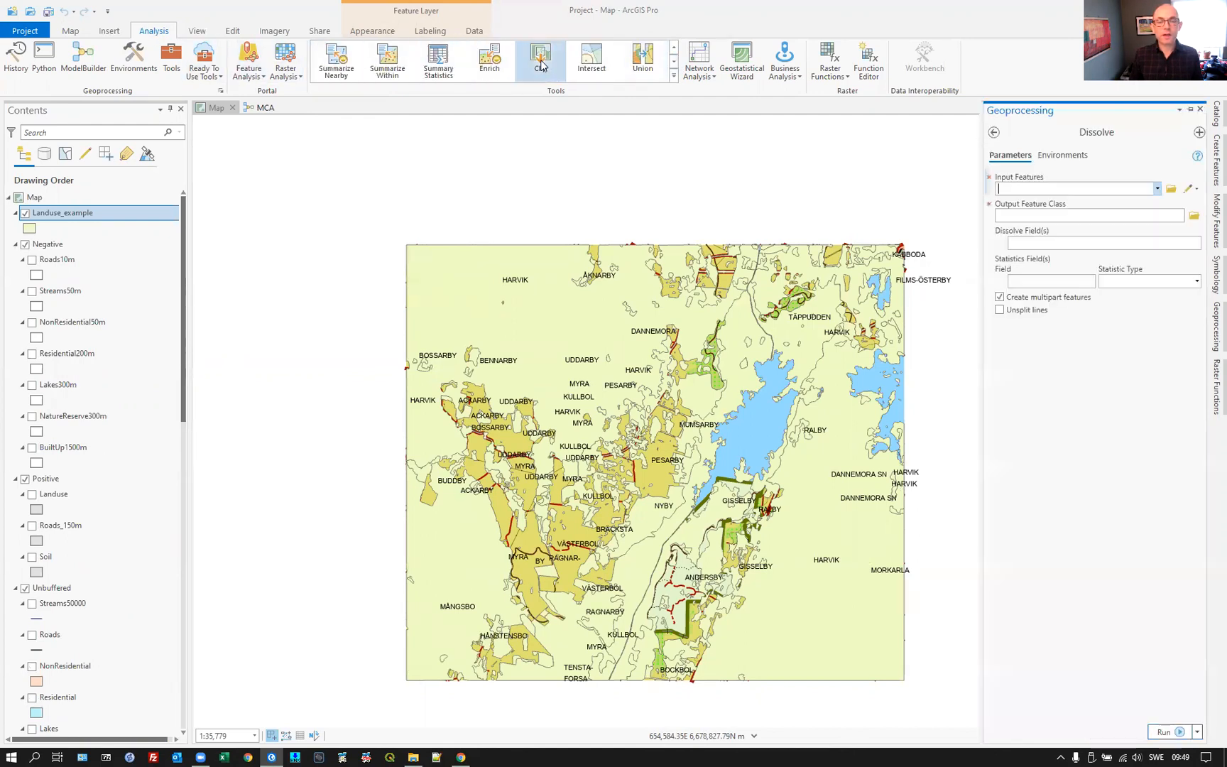
{"action": "left_click", "coordinate": [1008, 187]}
{"action": "left_click", "coordinate": [1158, 189]}
{"action": "left_click", "coordinate": [1071, 200]}
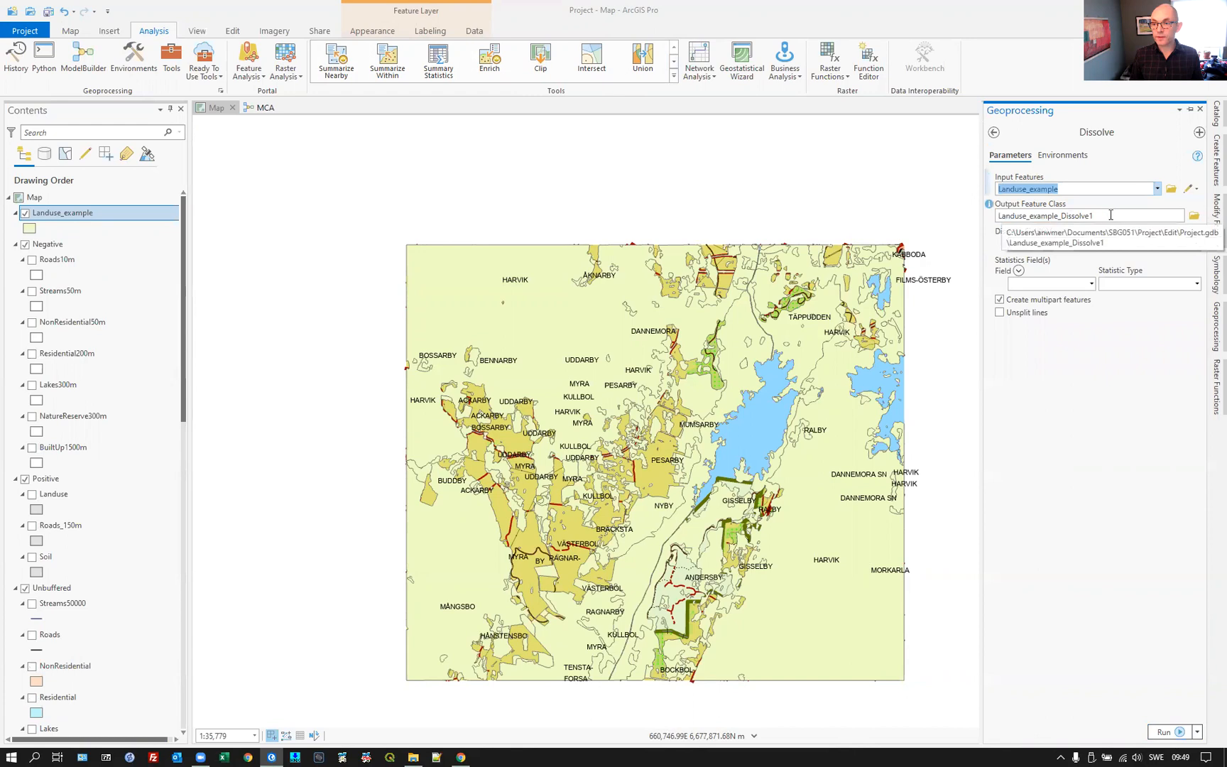
Name the output feature class Landuse_diss in Project.gdb and run the Dissolve without any dissolve field.
{"action": "left_click", "coordinate": [1194, 216]}
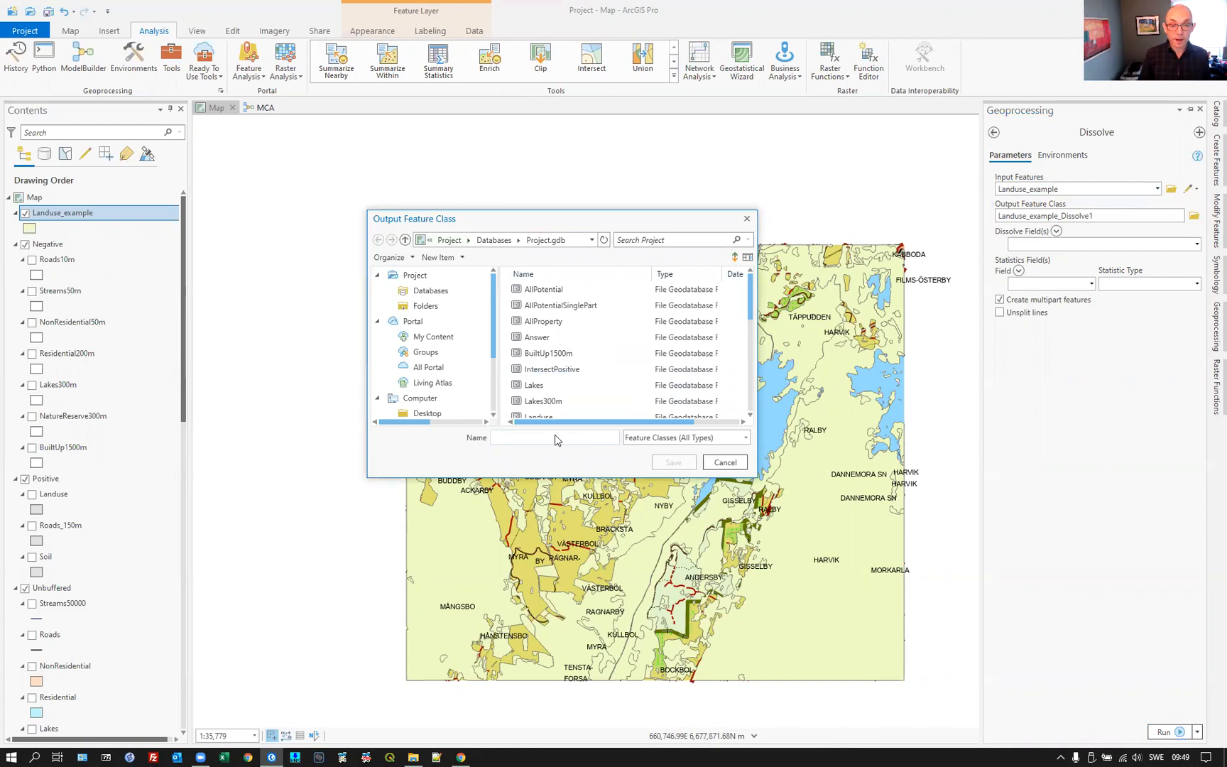
{"action": "type", "text": "Land"}
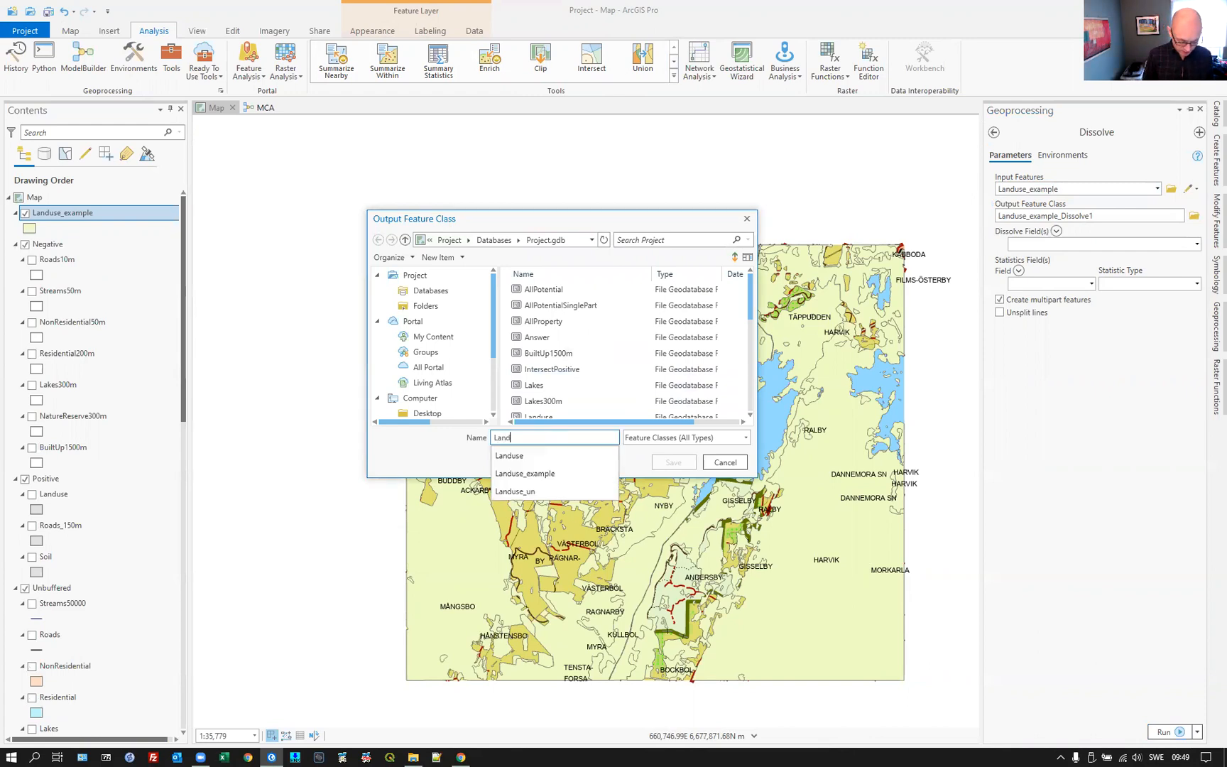
{"action": "type", "text": "use_diss"}
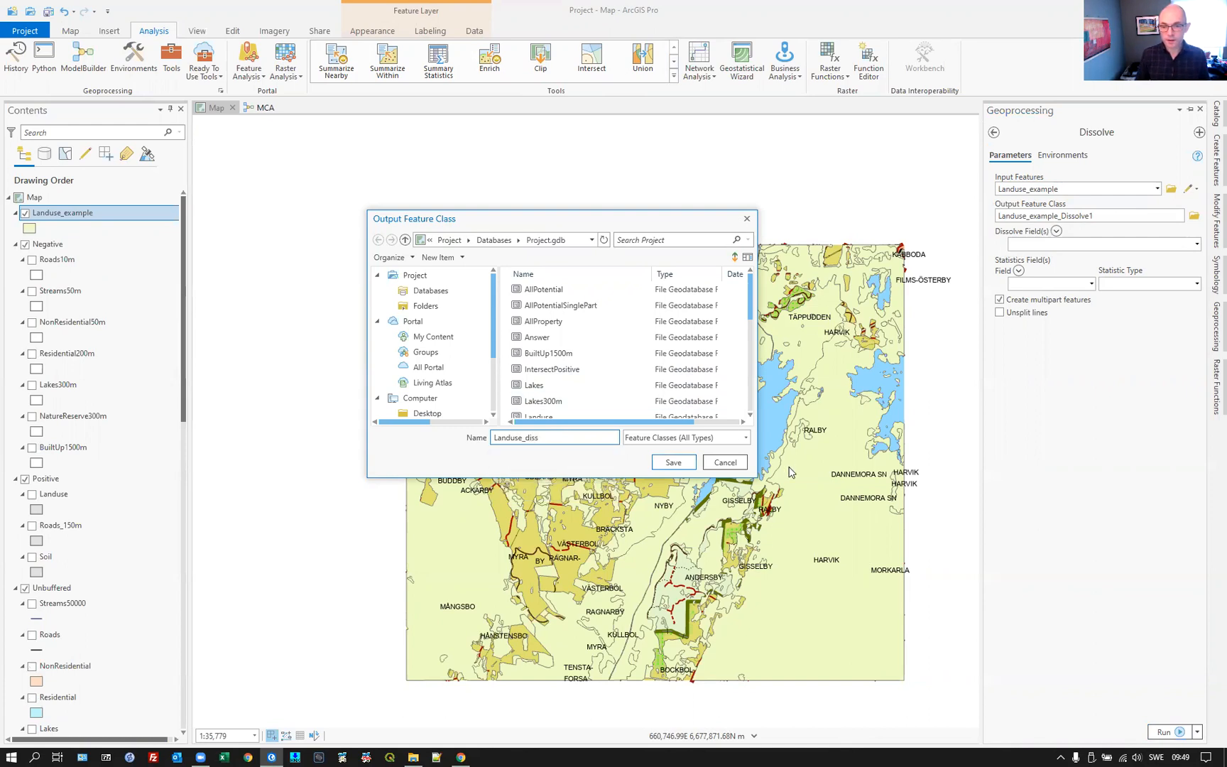
{"action": "left_click", "coordinate": [671, 462]}
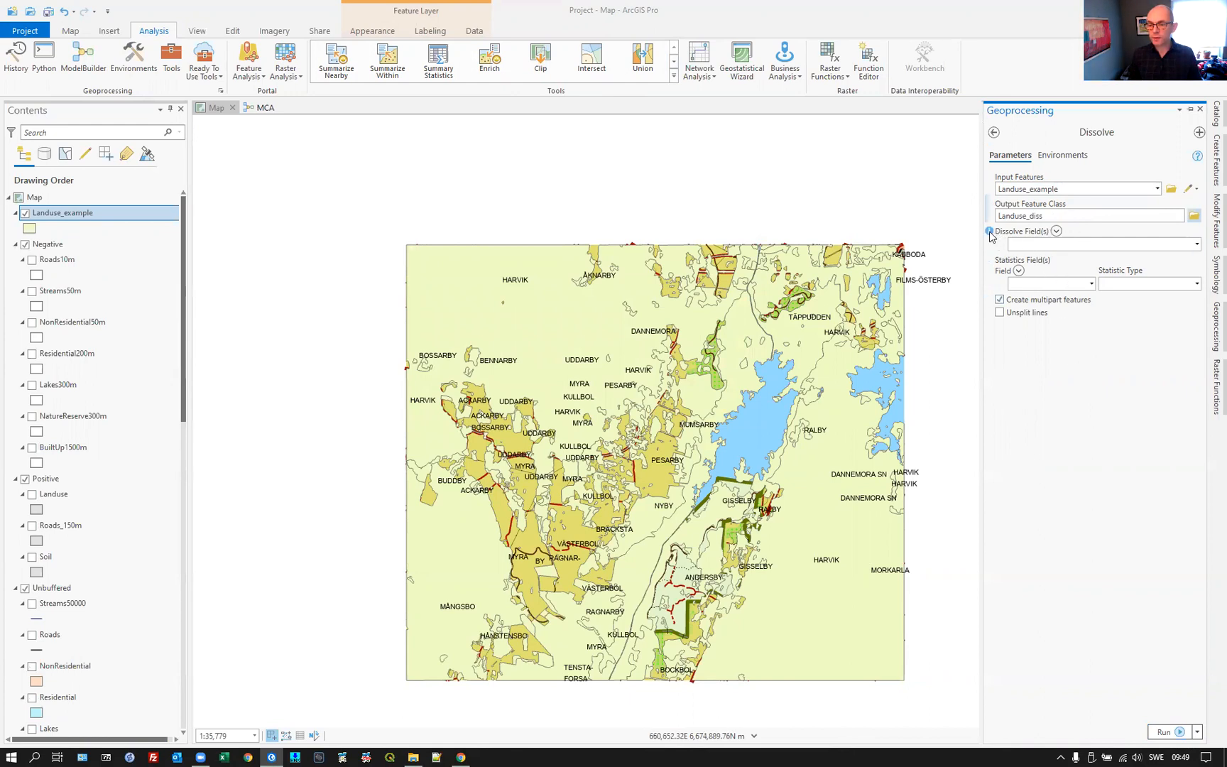
{"action": "mouse_move", "coordinate": [990, 232]}
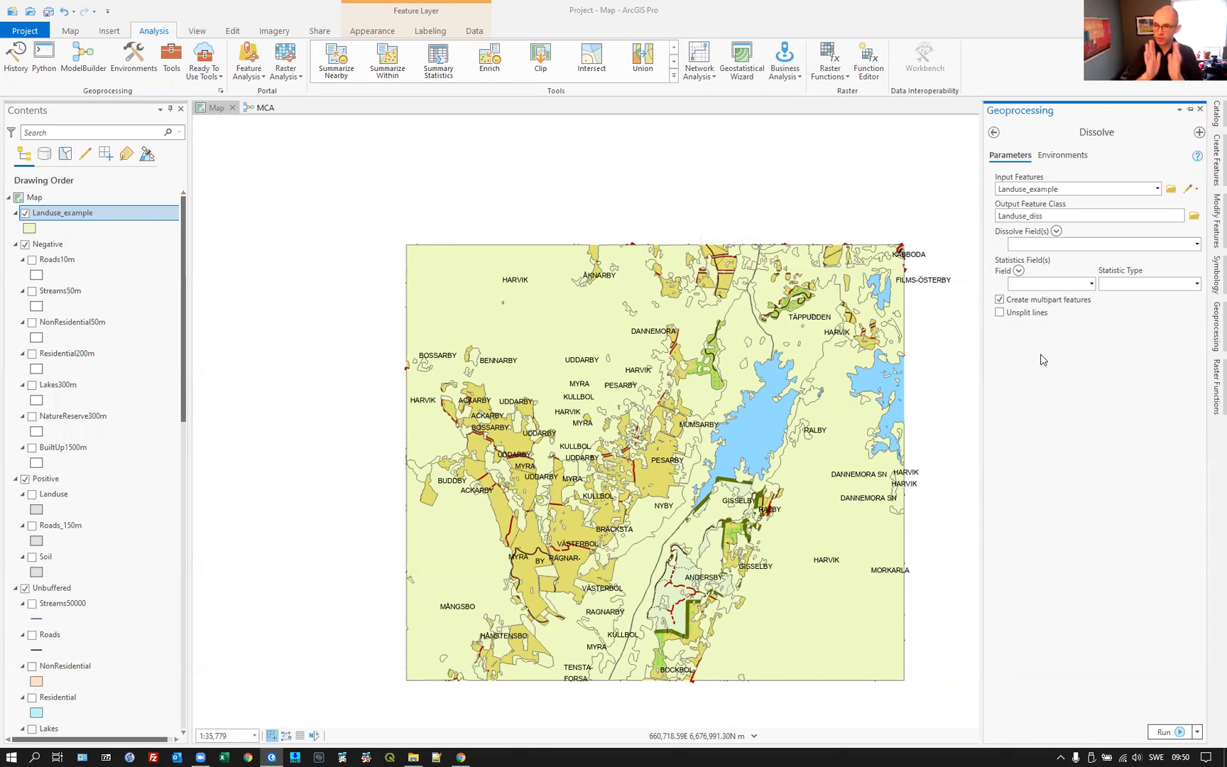
{"action": "left_click", "coordinate": [1181, 735]}
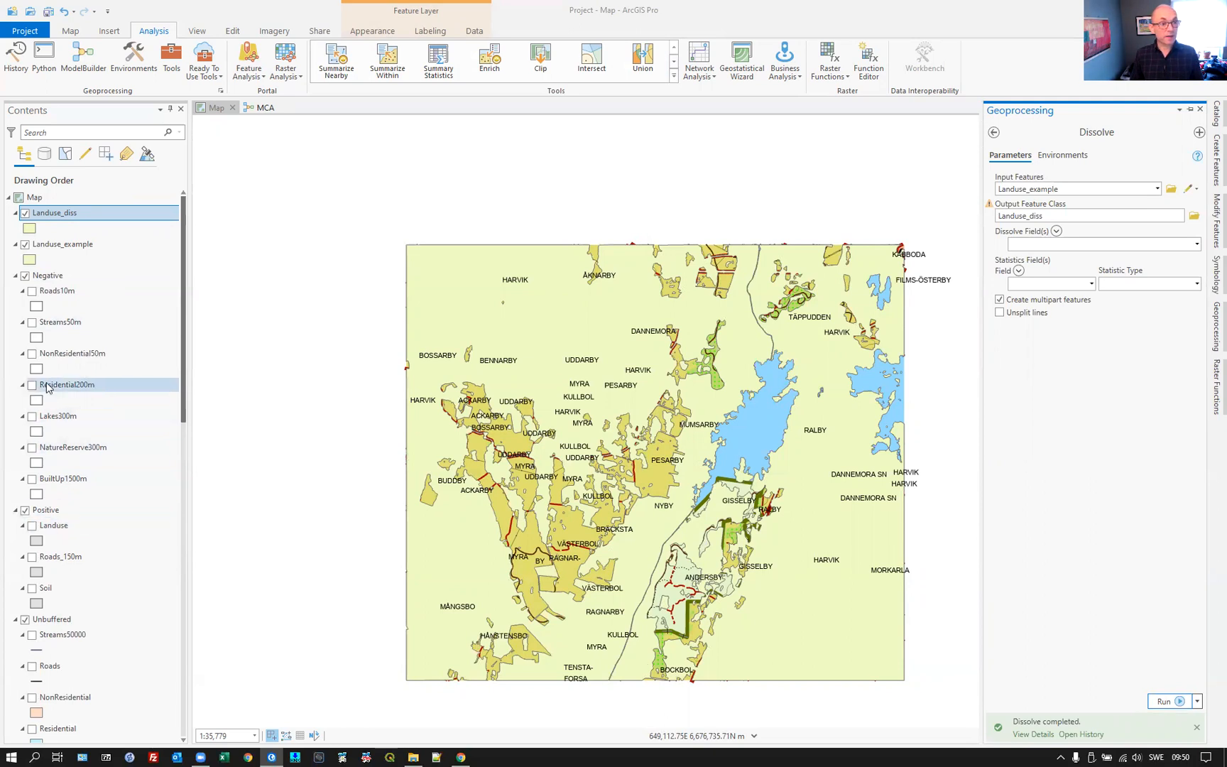
Remove the Landuse_example layer from the map.
{"action": "left_click", "coordinate": [53, 245]}
{"action": "right_click", "coordinate": [52, 246]}
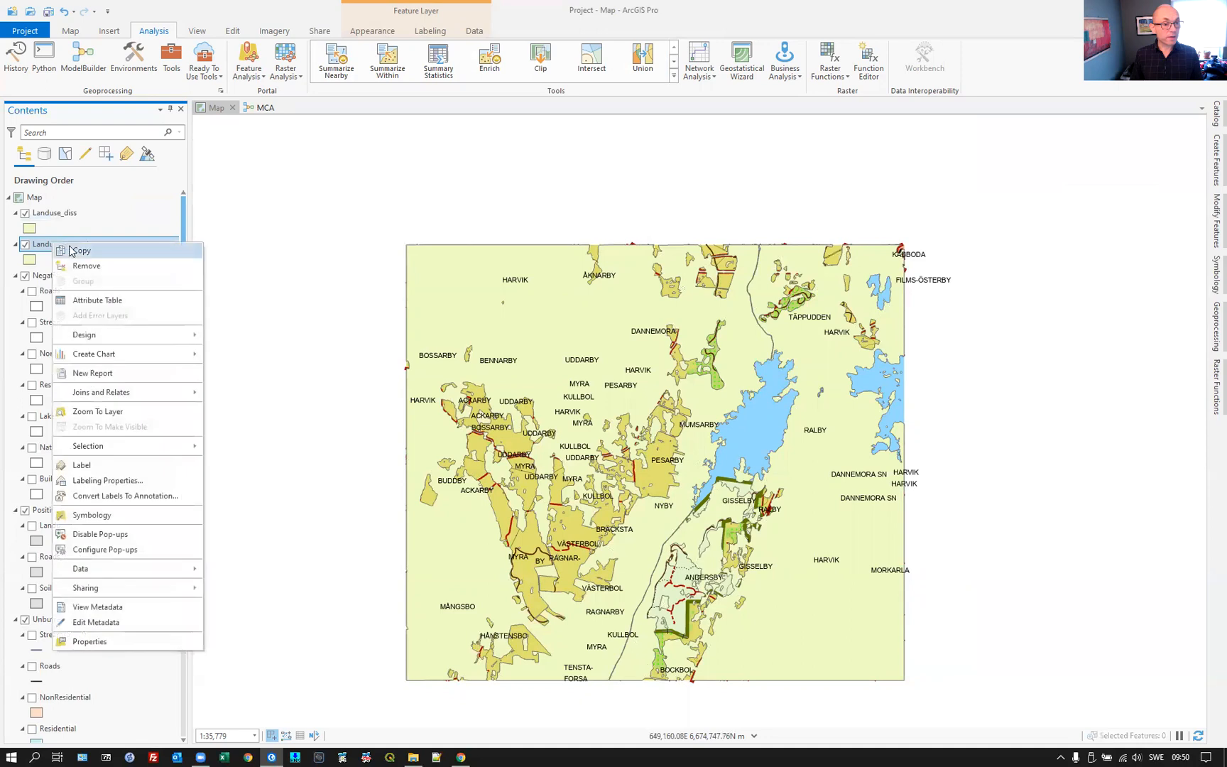
{"action": "left_click", "coordinate": [85, 266]}
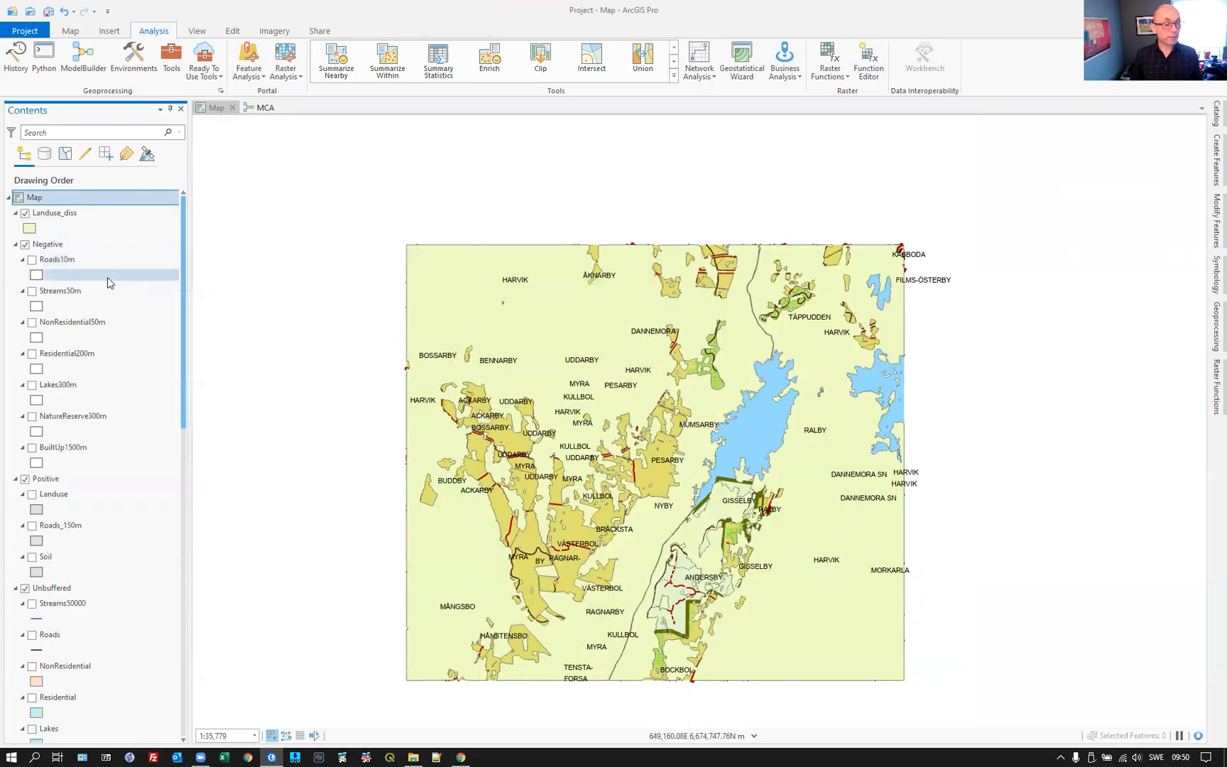
Show the Landuse layer, compare it with Landuse_diss by toggling the latter's visibility, and remove Landuse_diss from the map.
{"action": "left_click", "coordinate": [32, 494]}
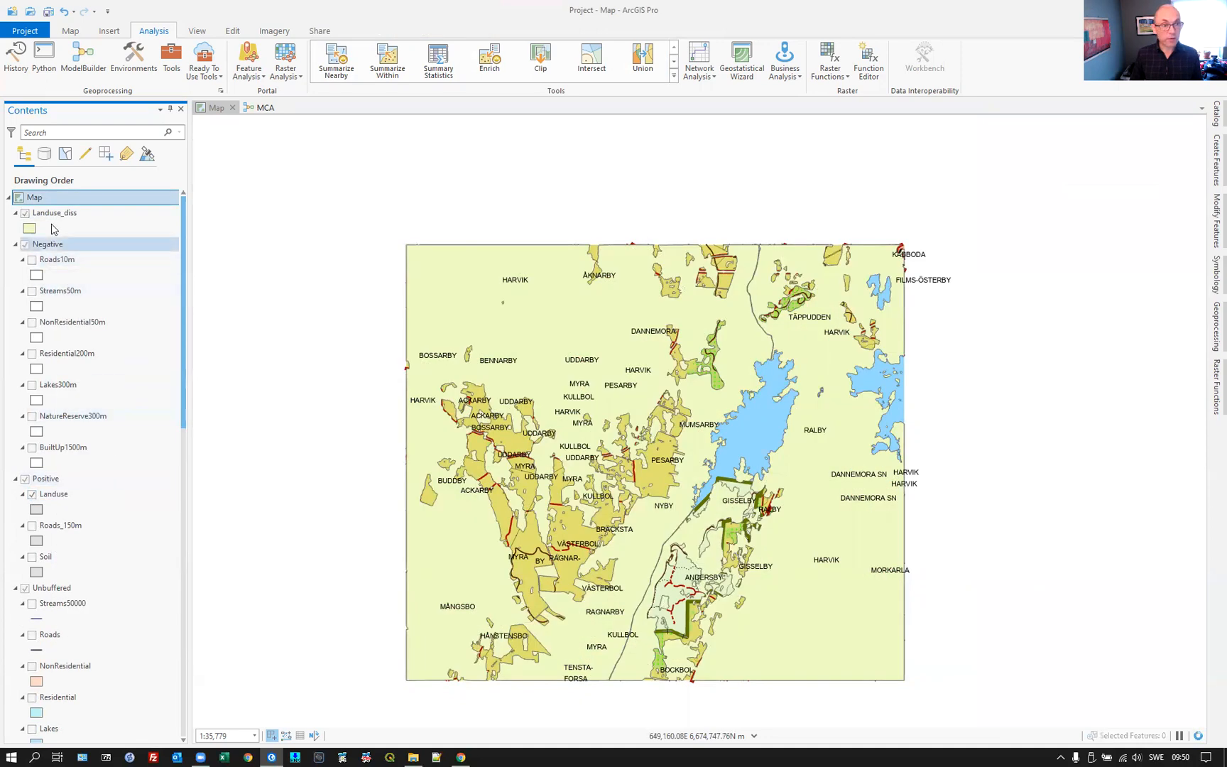
{"action": "left_click", "coordinate": [25, 213]}
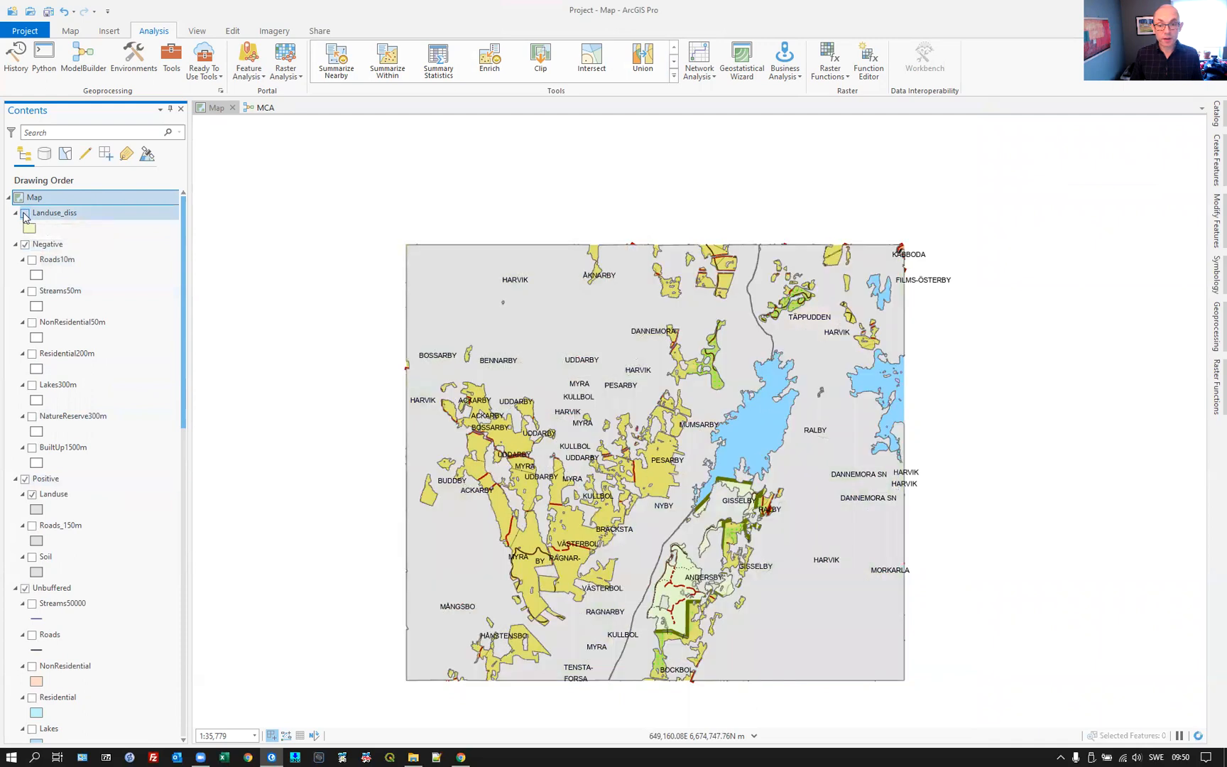
{"action": "left_click", "coordinate": [26, 213]}
{"action": "right_click", "coordinate": [50, 213]}
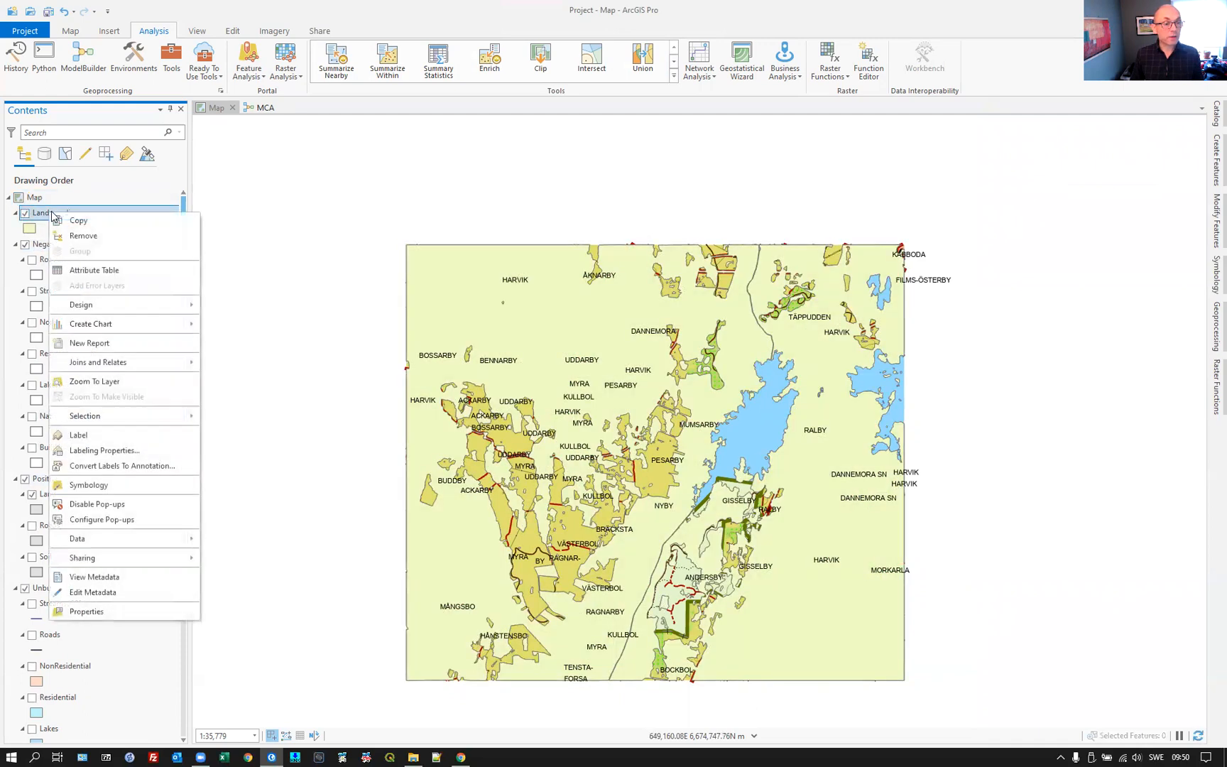
{"action": "left_click", "coordinate": [85, 236]}
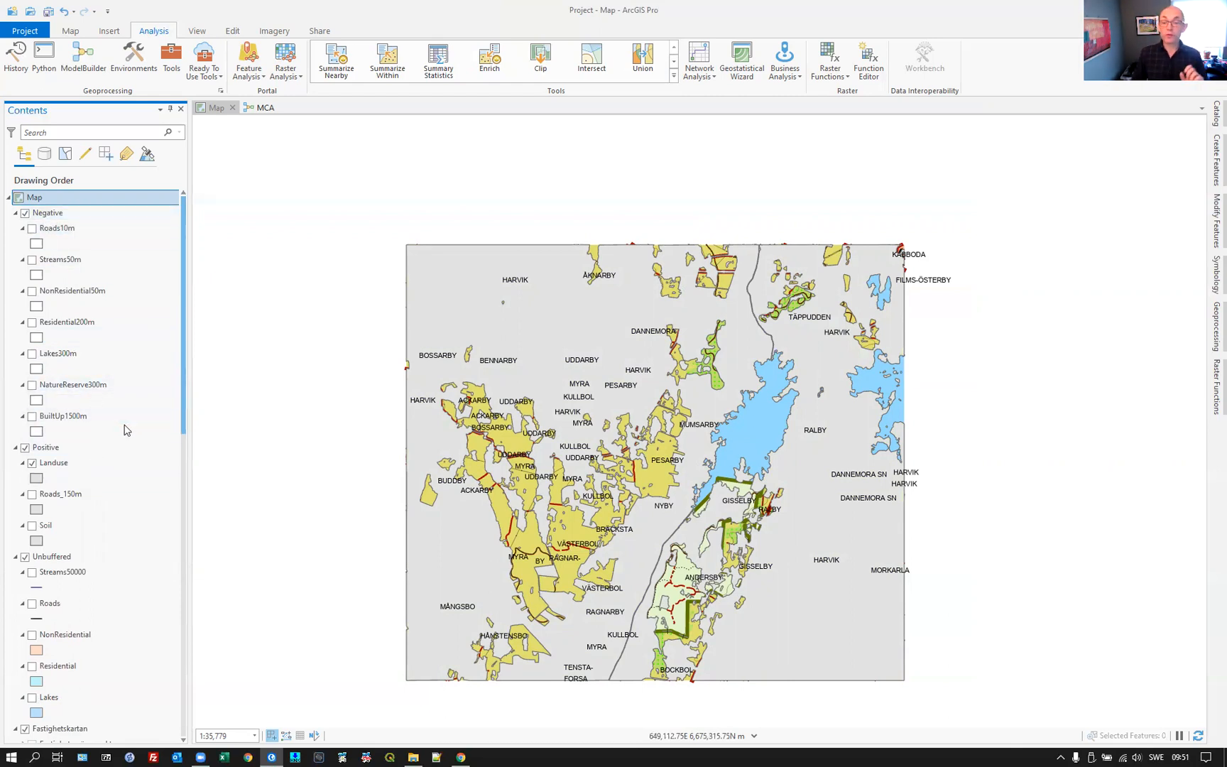
Hide the Landuse layer and preview Roads_150m and Soil in the Positive group one at a time, hiding each again.
{"action": "left_click", "coordinate": [31, 463]}
{"action": "left_click", "coordinate": [32, 494]}
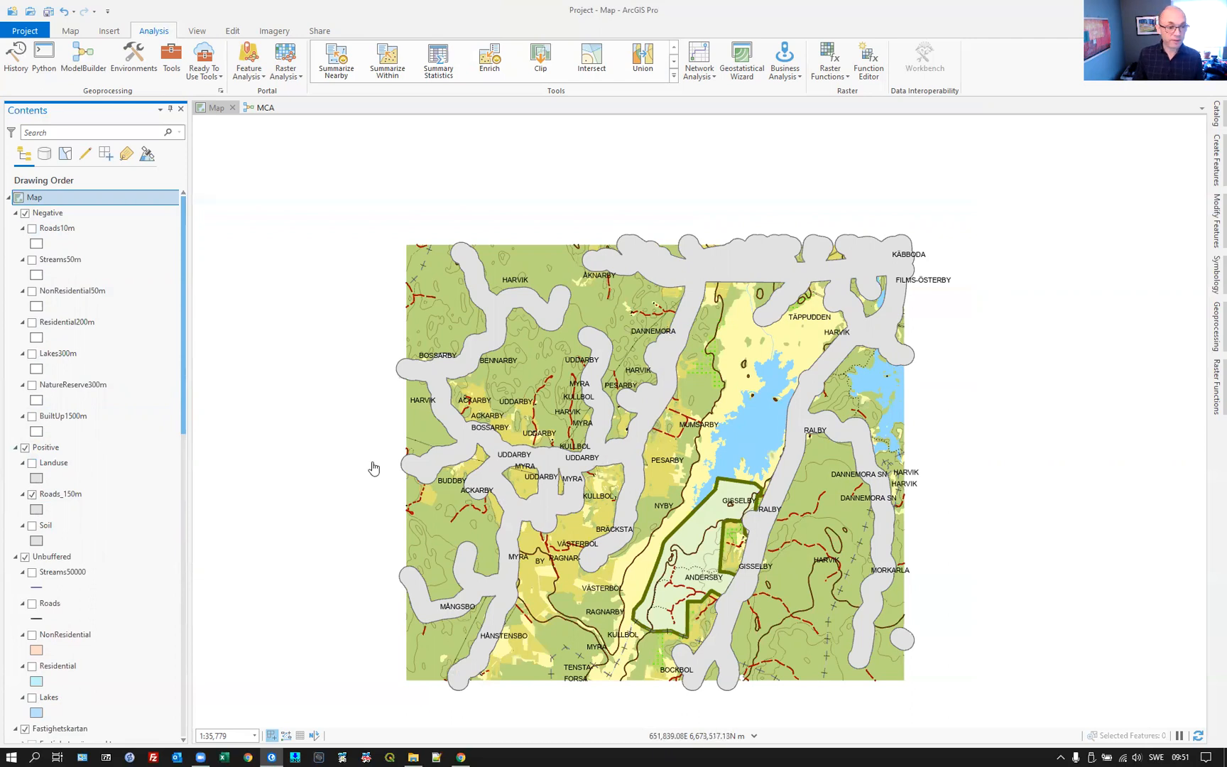
{"action": "left_click", "coordinate": [32, 494]}
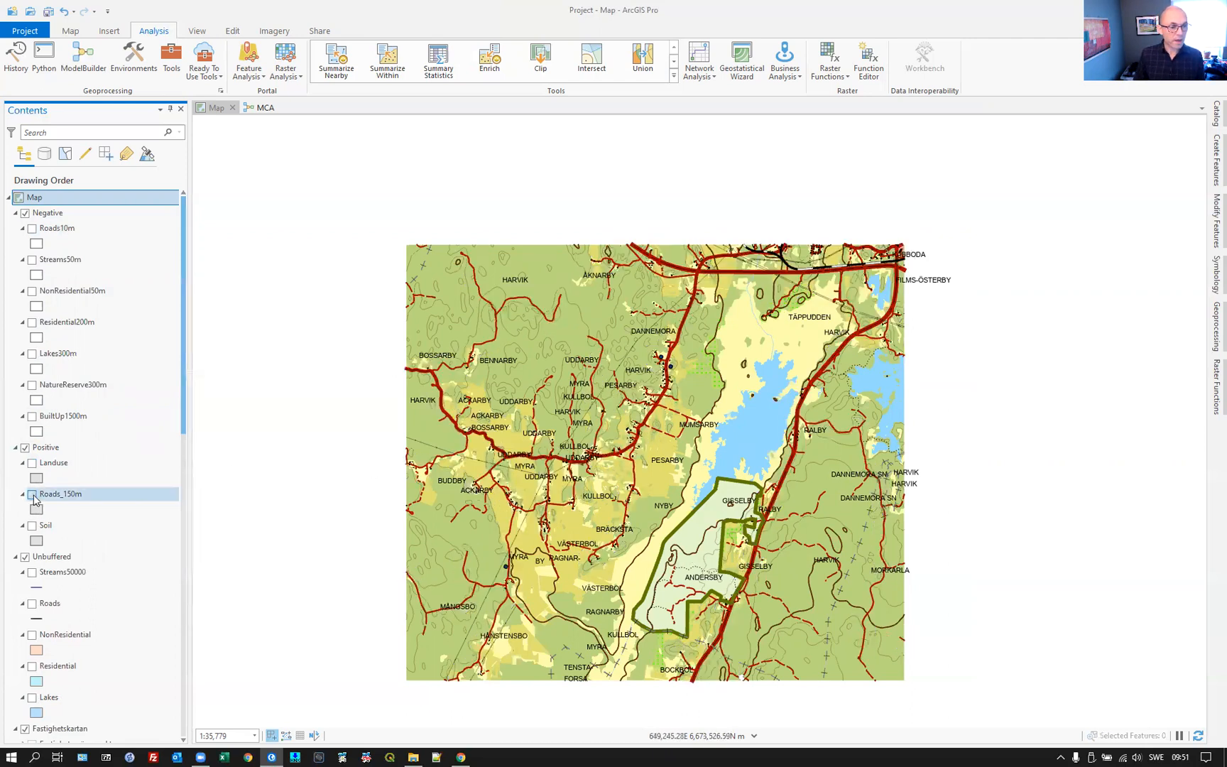
{"action": "left_click", "coordinate": [32, 526]}
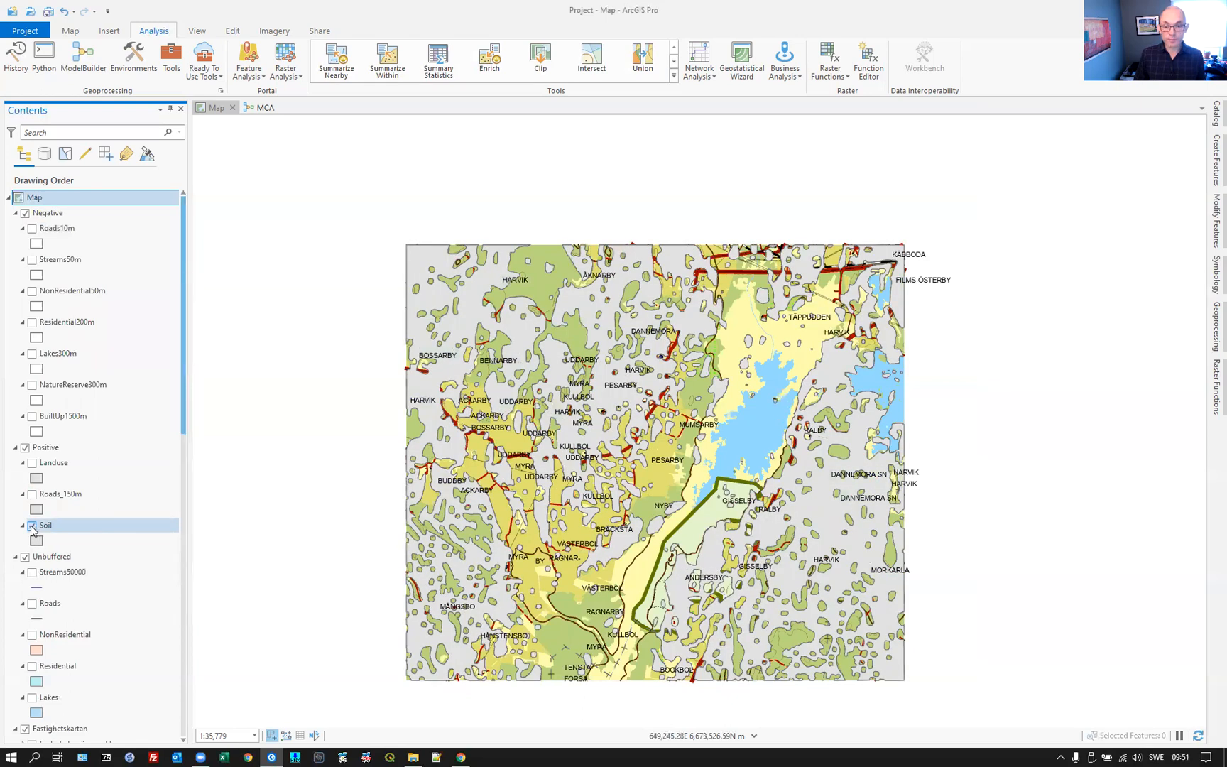
{"action": "left_click", "coordinate": [31, 527]}
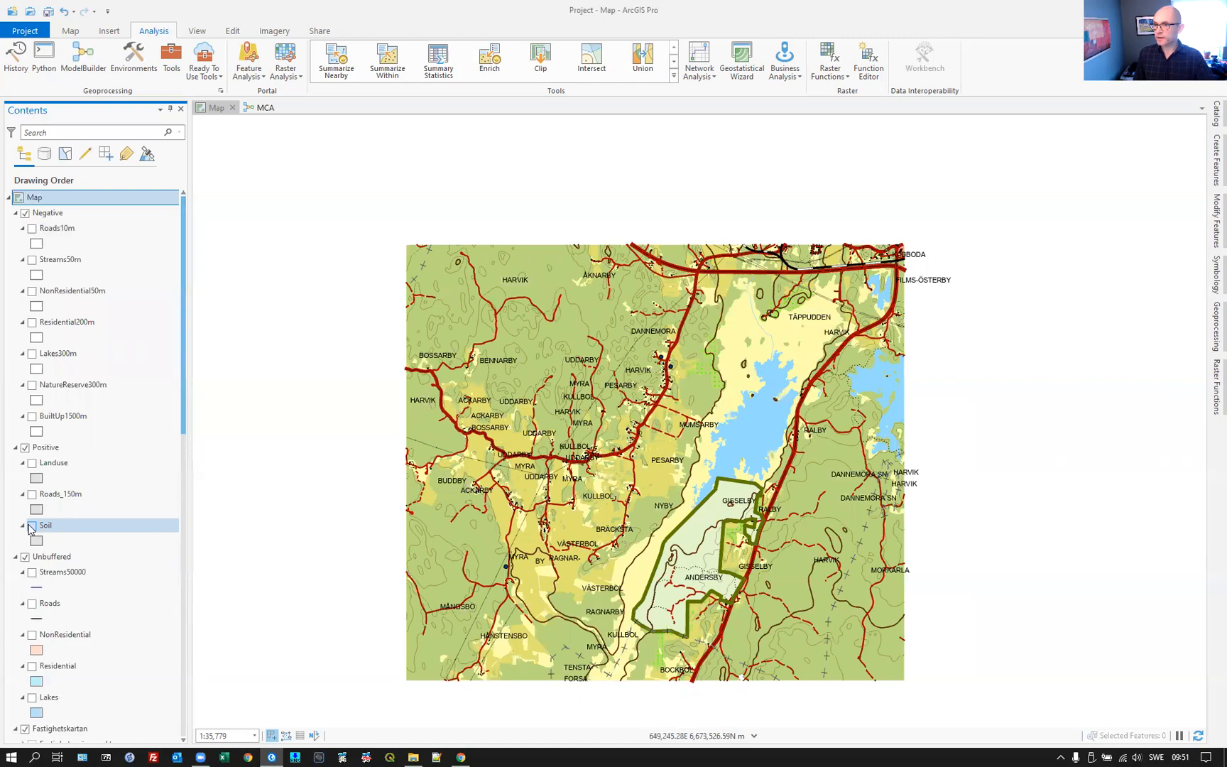
Preview BuiltUp1500m, NatureReserve300m, Lakes300m and Residential200m in the Negative group one at a time, hiding each again.
{"action": "left_click", "coordinate": [32, 416]}
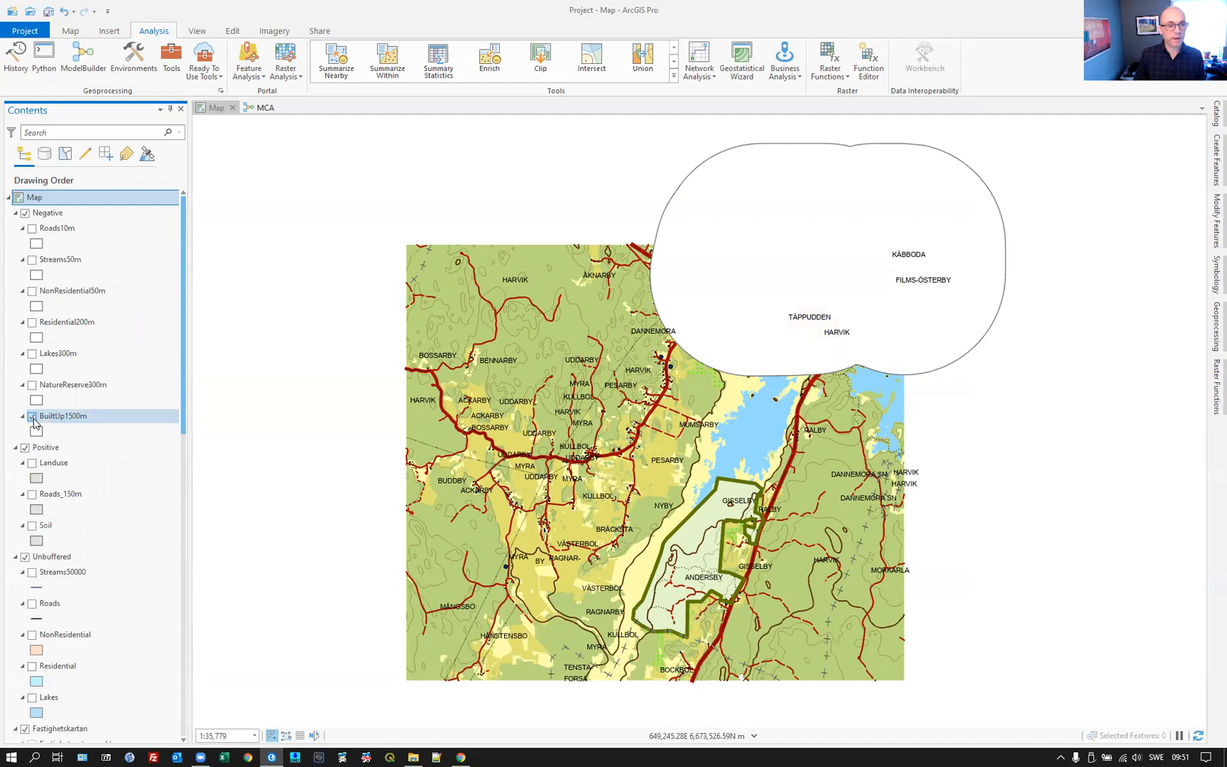
{"action": "left_click", "coordinate": [32, 417]}
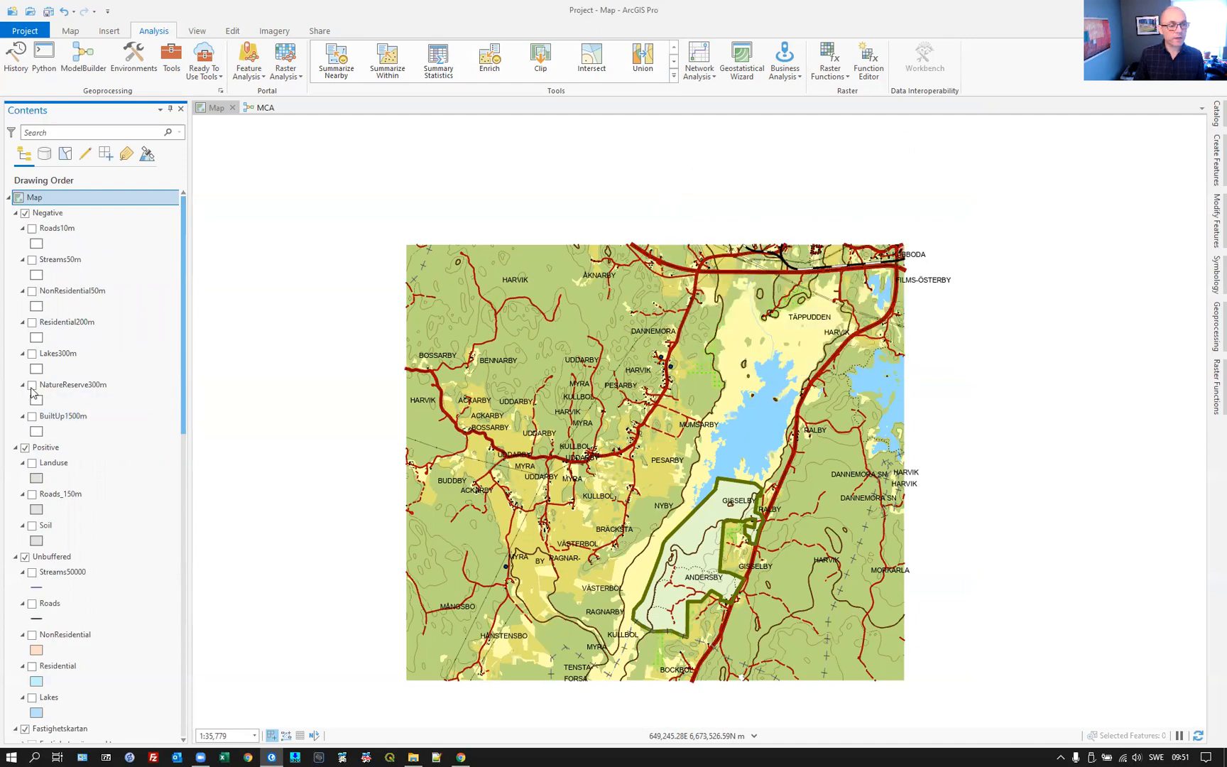
{"action": "left_click", "coordinate": [31, 385]}
{"action": "left_click", "coordinate": [32, 385]}
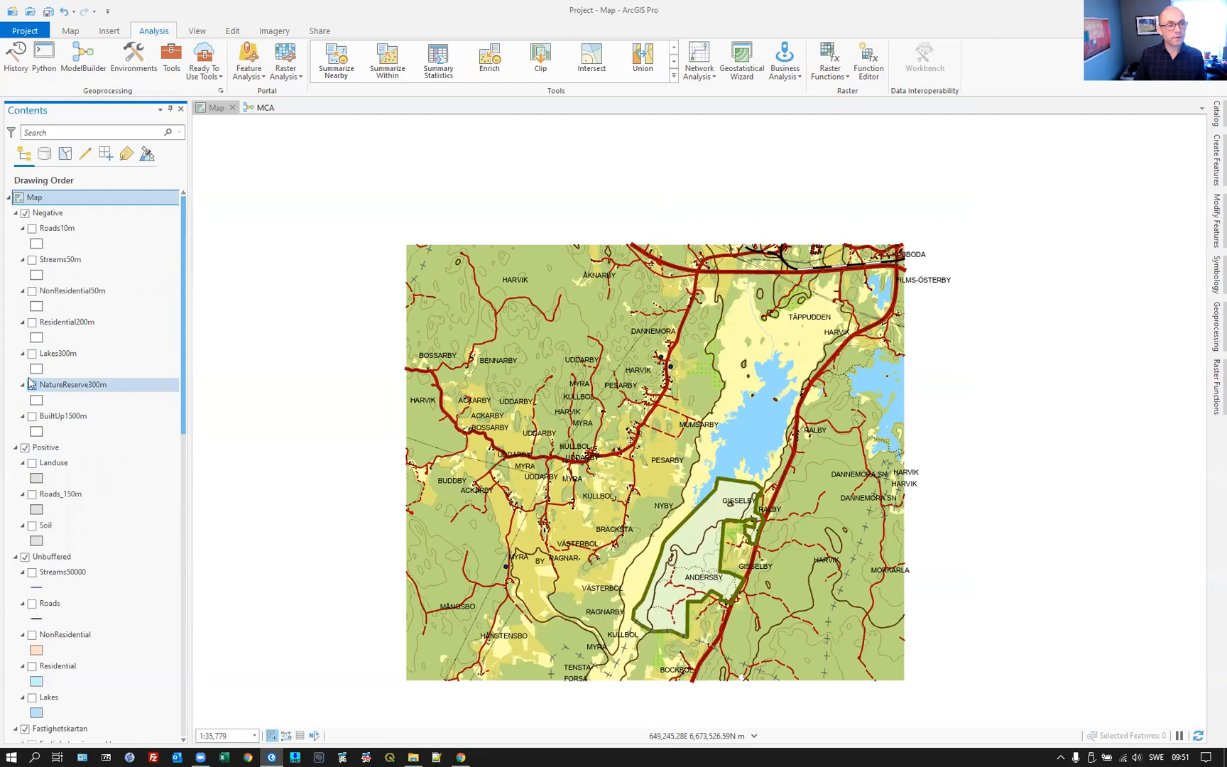
{"action": "left_click", "coordinate": [32, 354]}
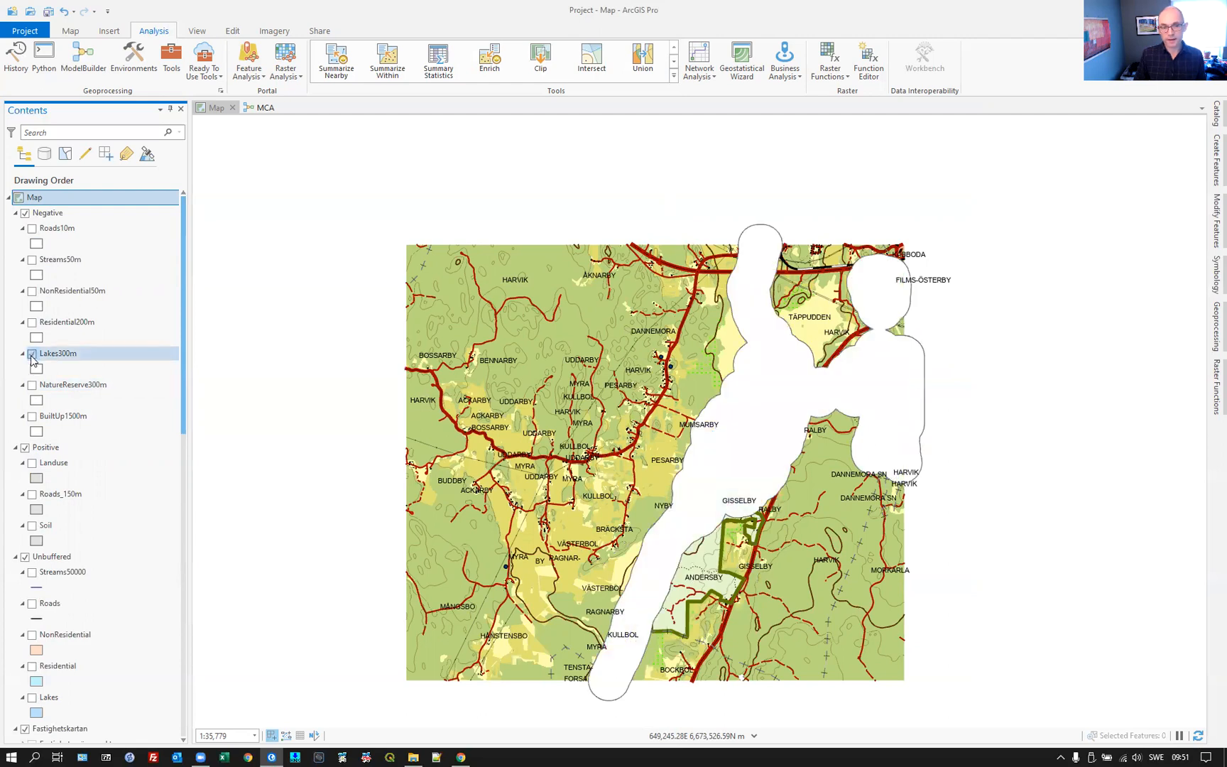
{"action": "left_click", "coordinate": [32, 354]}
{"action": "left_click", "coordinate": [32, 323]}
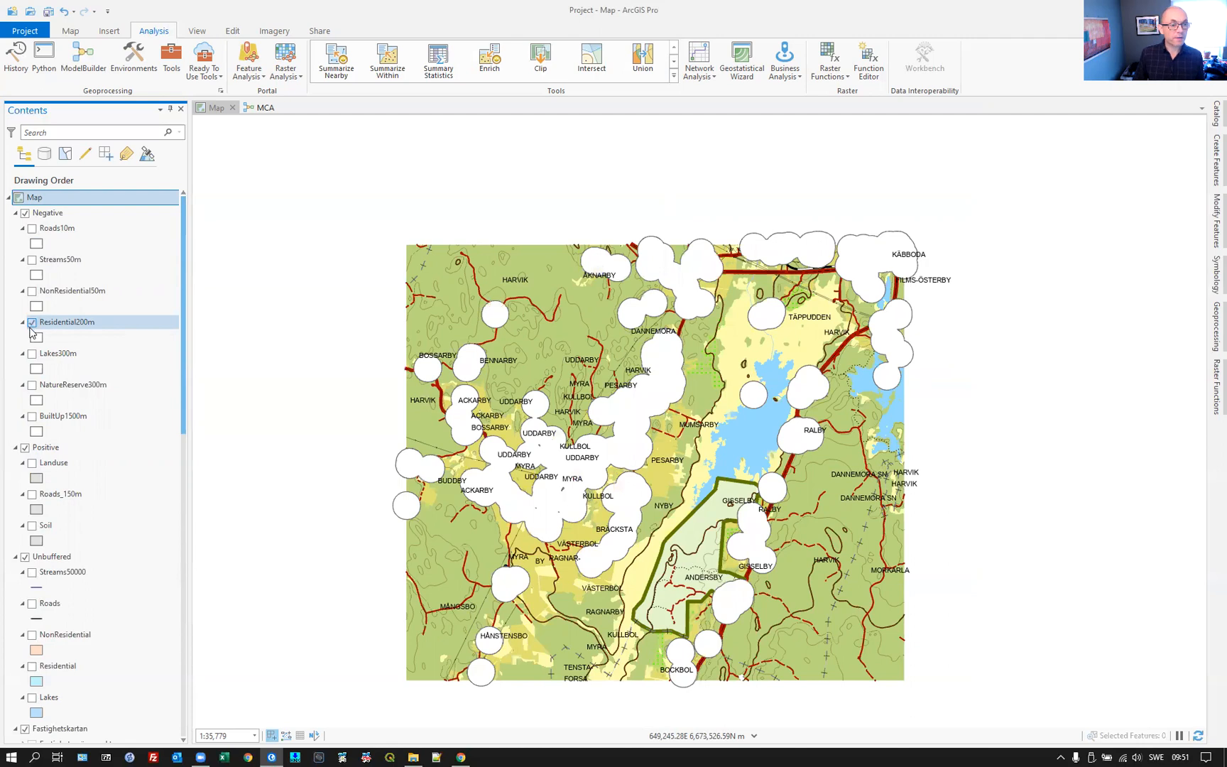
{"action": "left_click", "coordinate": [32, 323]}
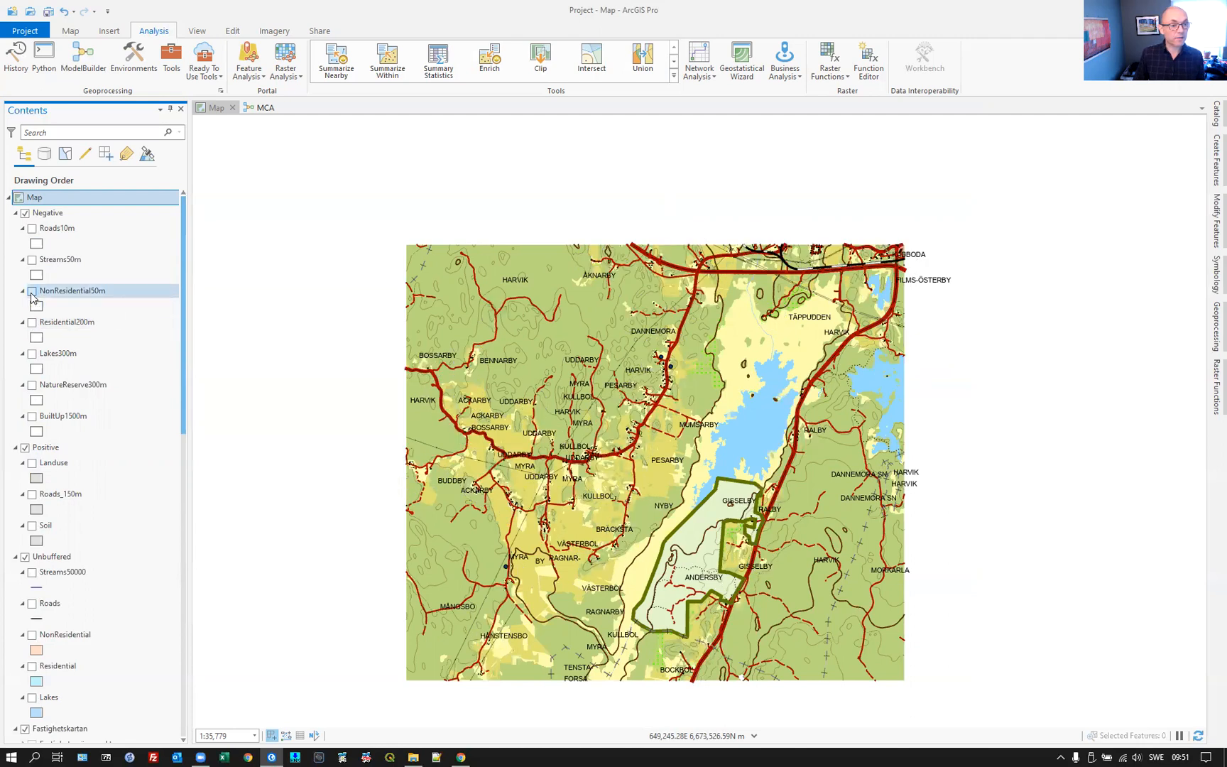
Preview the NonResidential50m, Streams50m and Roads10m layers in the Negative group one at a time, hiding each again.
{"action": "left_click", "coordinate": [32, 291]}
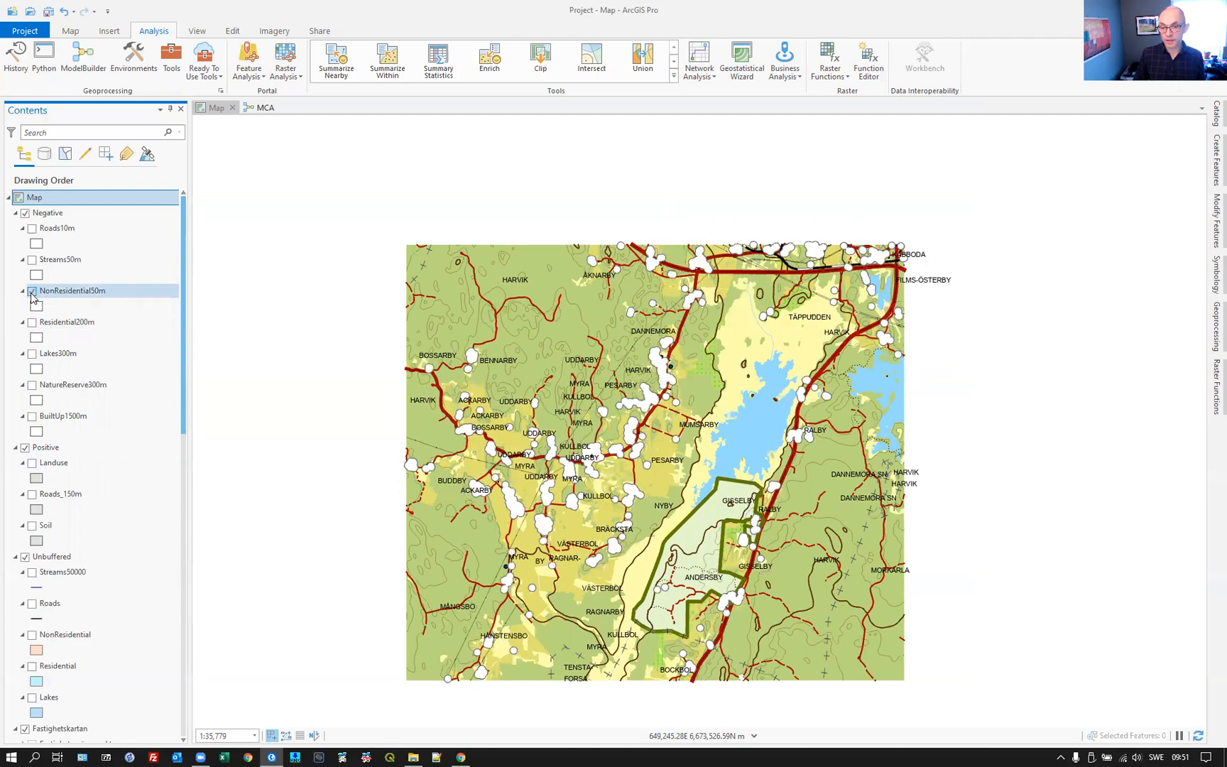
{"action": "left_click", "coordinate": [32, 291]}
{"action": "left_click", "coordinate": [32, 261]}
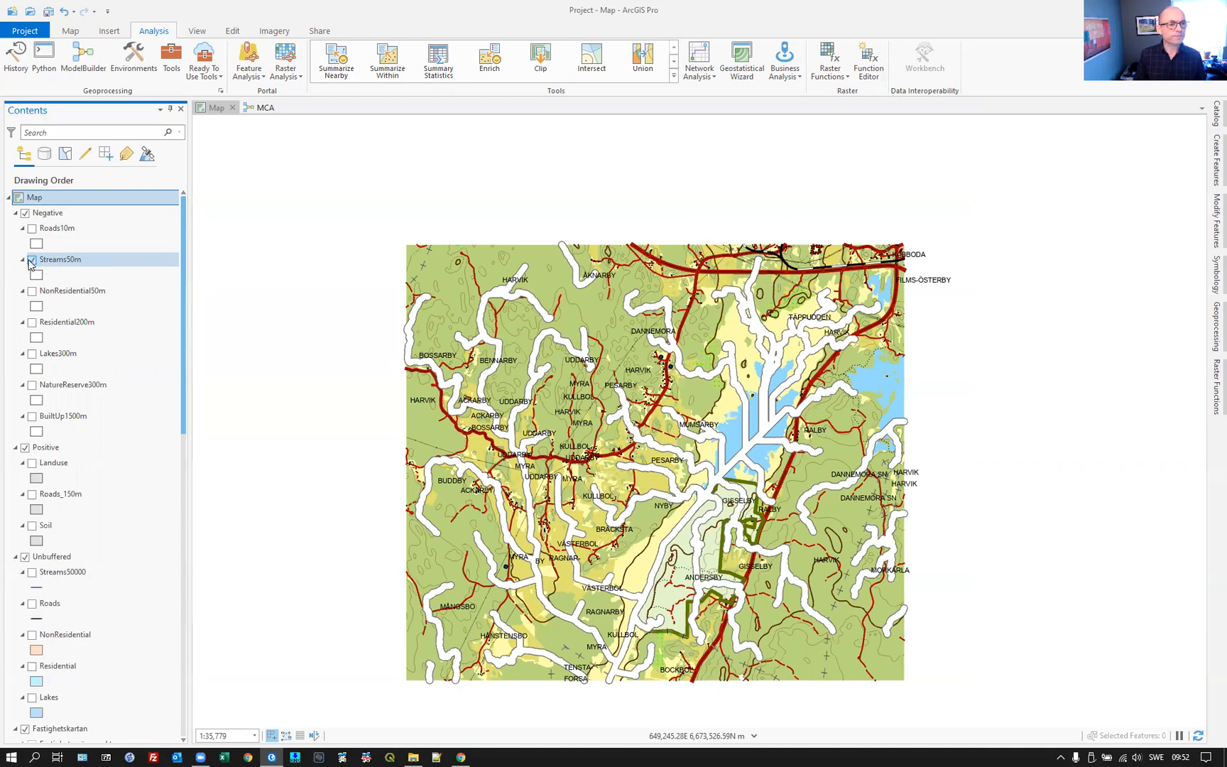
{"action": "left_click", "coordinate": [32, 259]}
{"action": "left_click", "coordinate": [32, 228]}
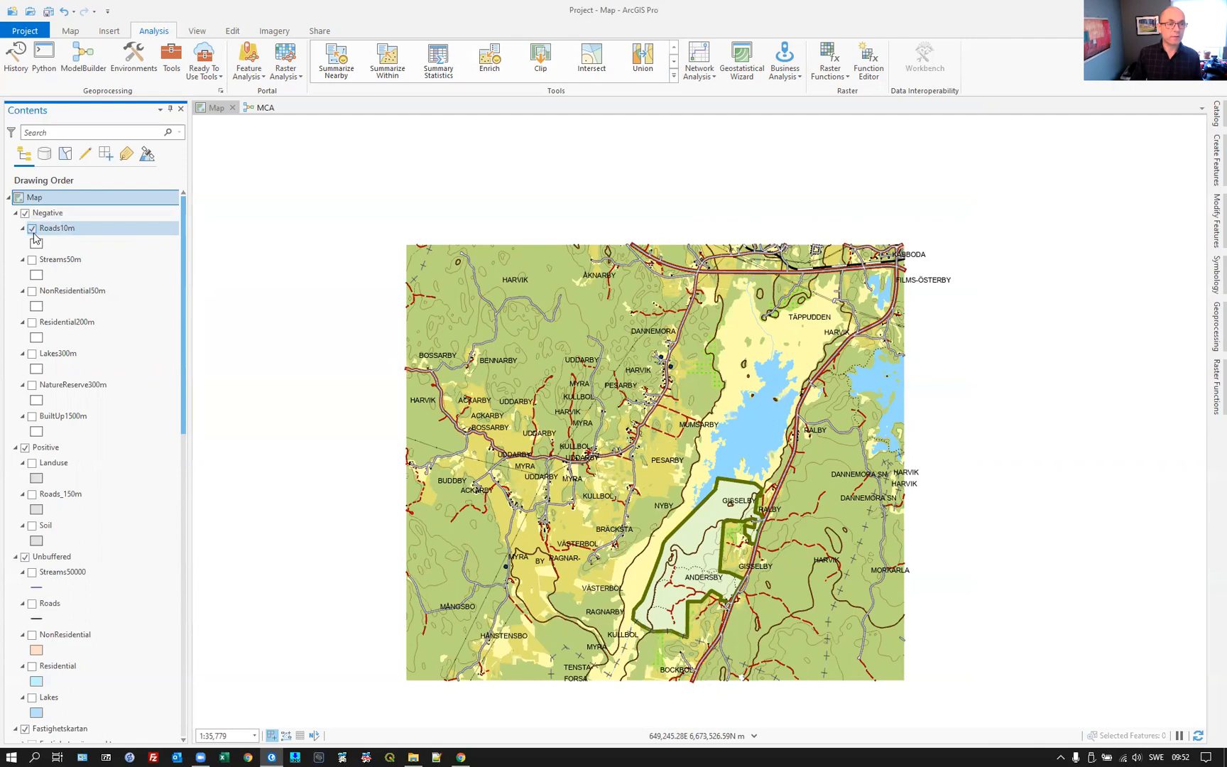
{"action": "left_click", "coordinate": [32, 229]}
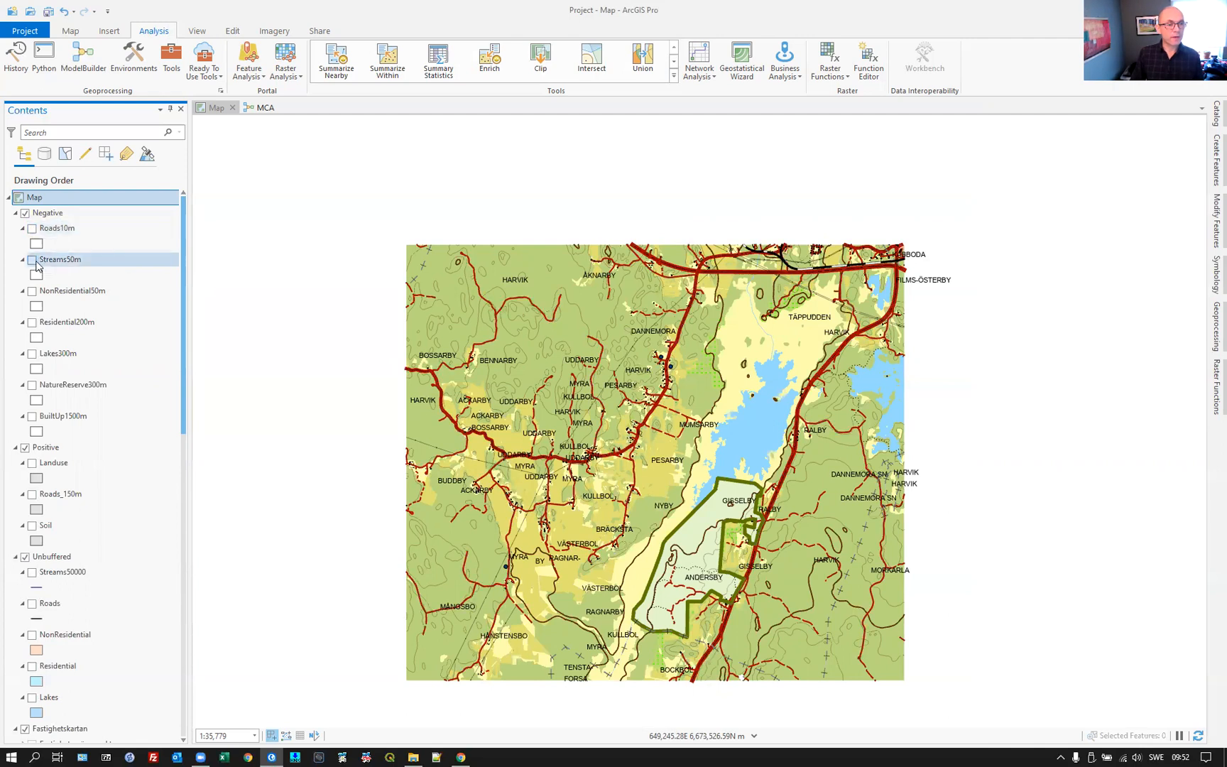
Show the Streams50000 layer in the Unbuffered group and change its line symbol to bright blue with a 5 pt width.
{"action": "double_click", "coordinate": [63, 573]}
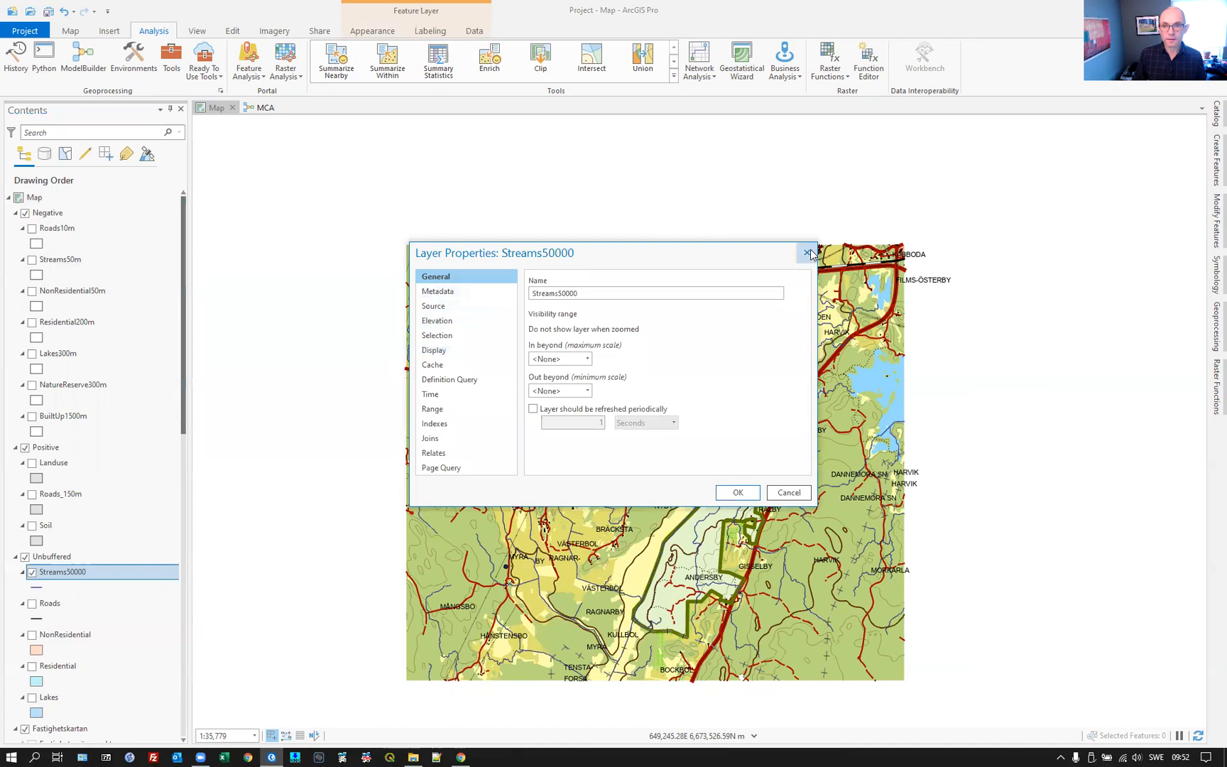
{"action": "left_click", "coordinate": [807, 253]}
{"action": "right_click", "coordinate": [70, 574]}
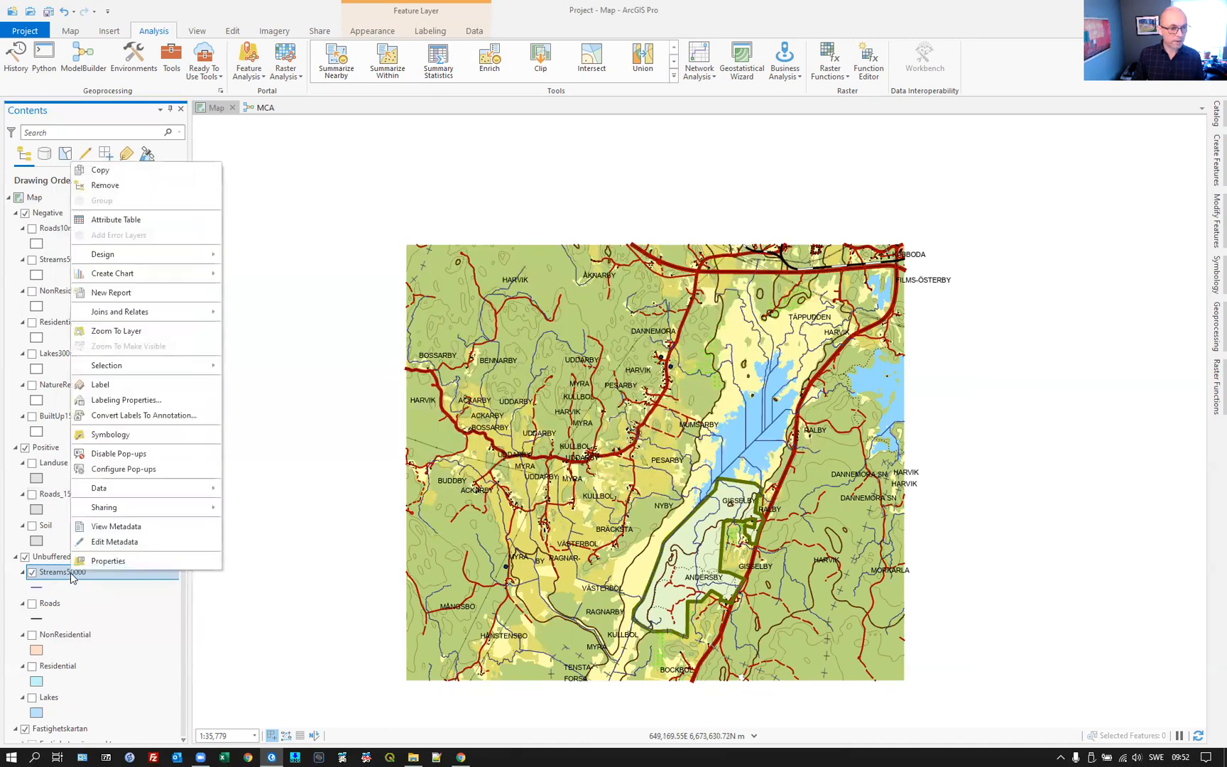
{"action": "left_click", "coordinate": [119, 434]}
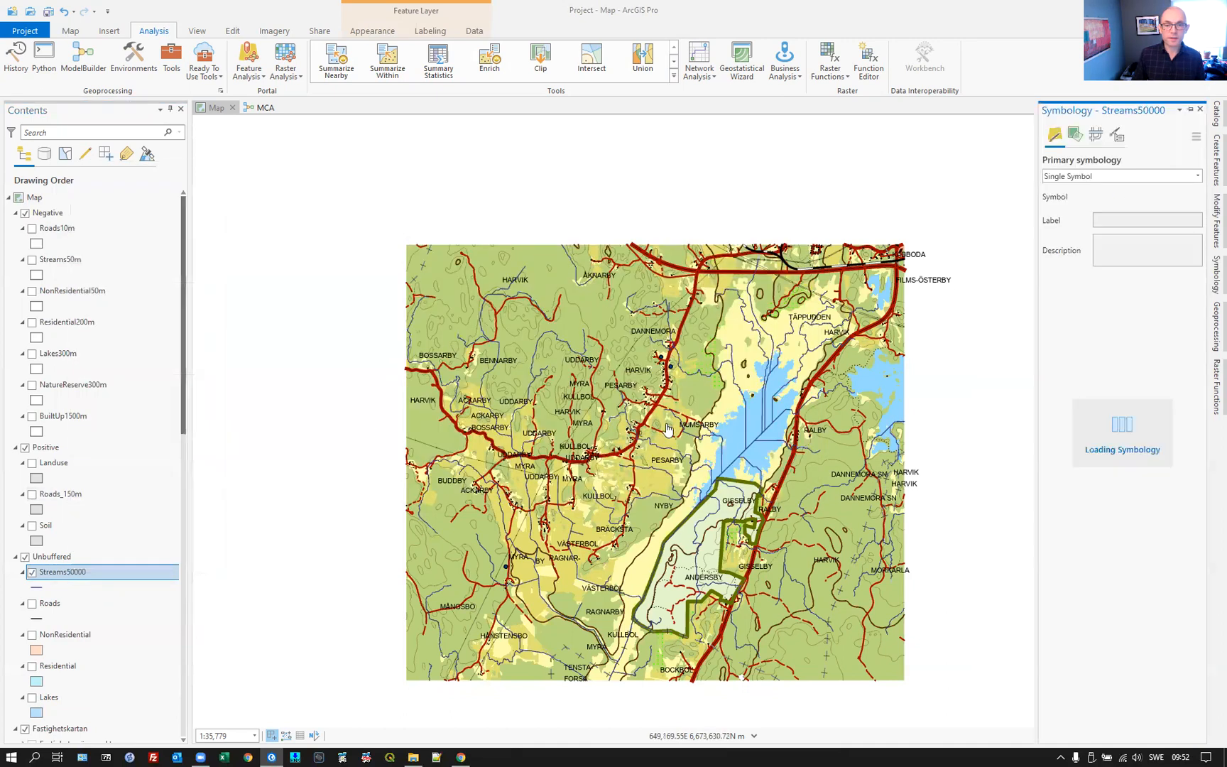
{"action": "left_click", "coordinate": [1106, 199]}
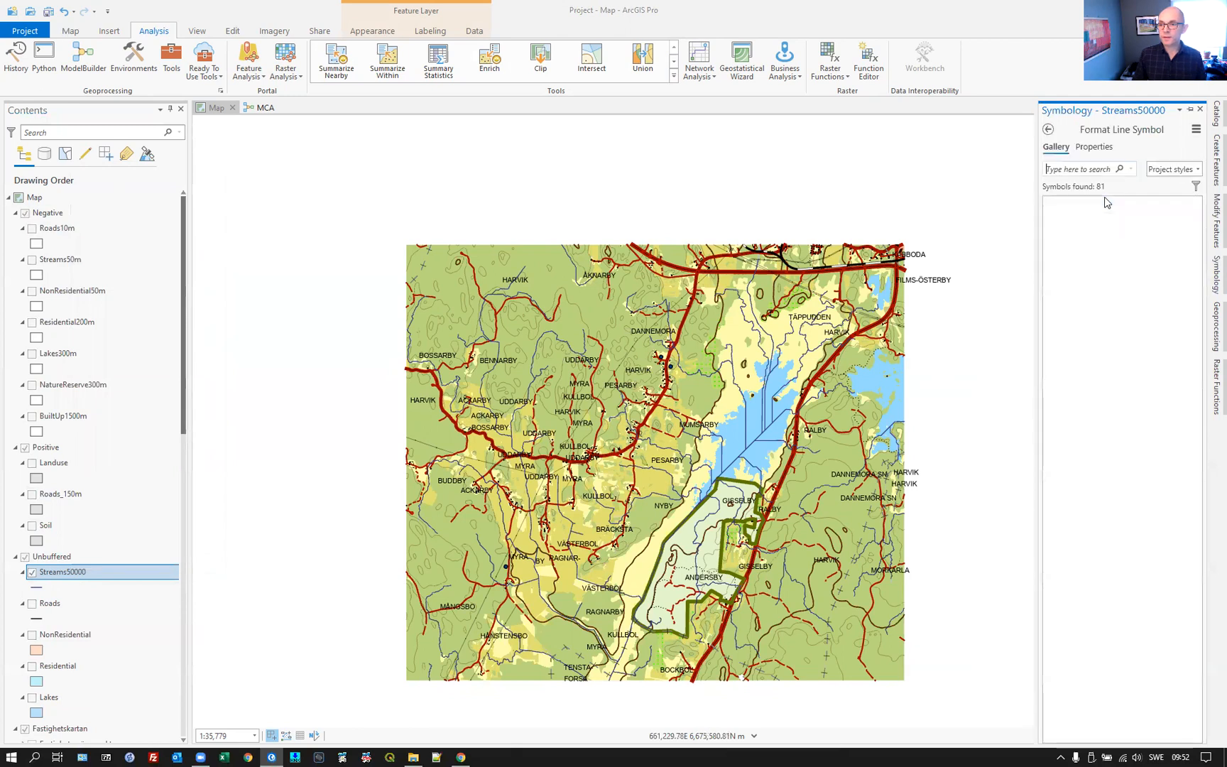
{"action": "left_click", "coordinate": [1100, 149]}
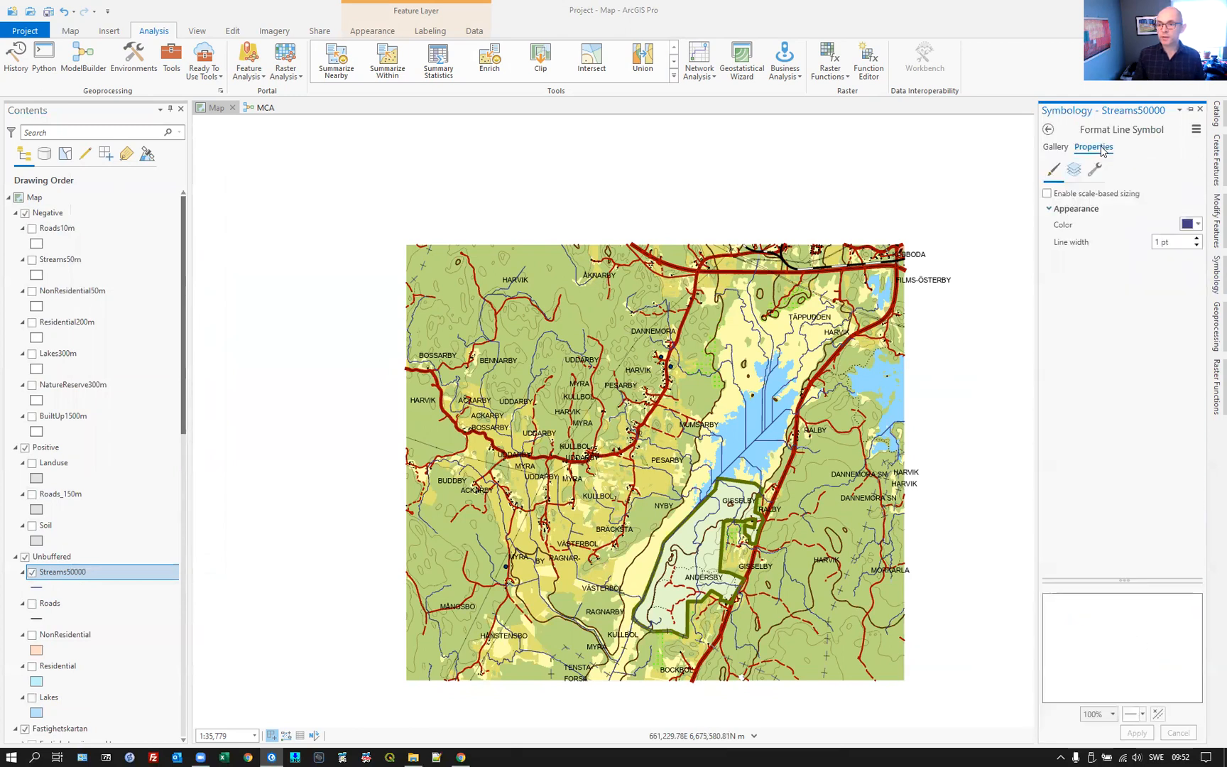
{"action": "left_click", "coordinate": [1193, 227]}
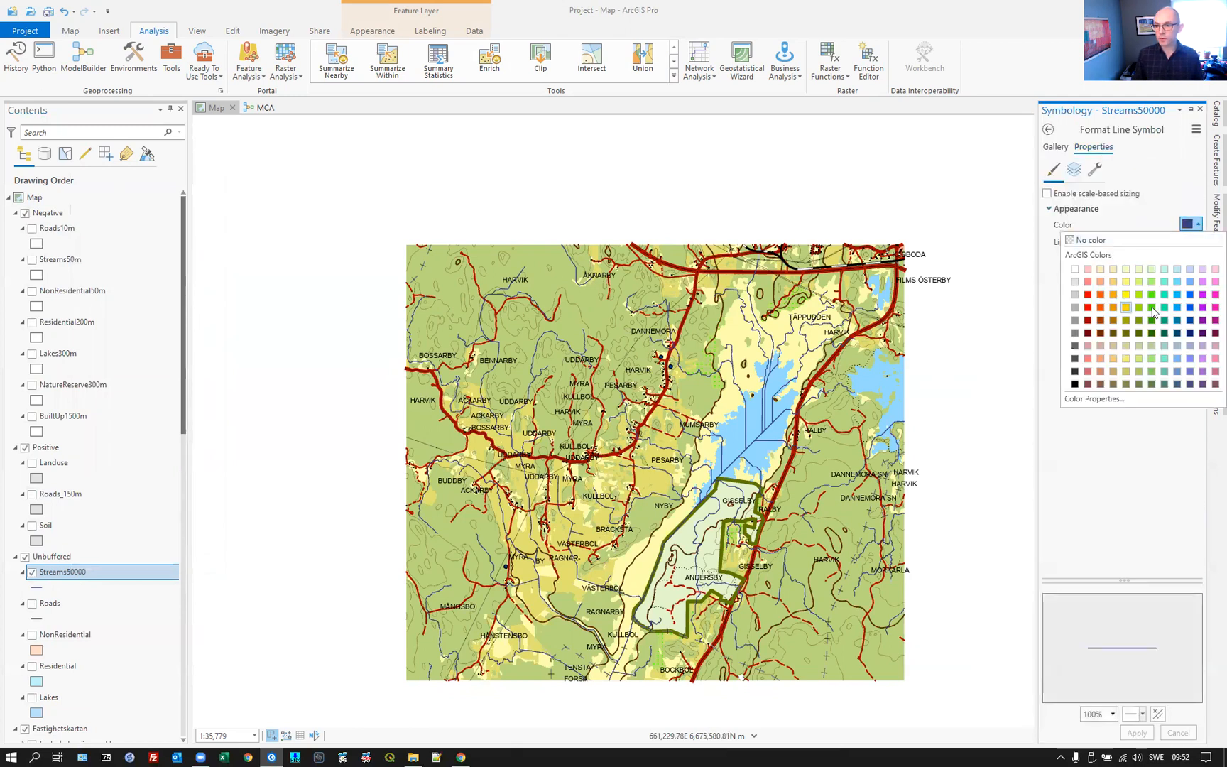
{"action": "left_click", "coordinate": [1179, 308]}
{"action": "left_click", "coordinate": [1197, 239]}
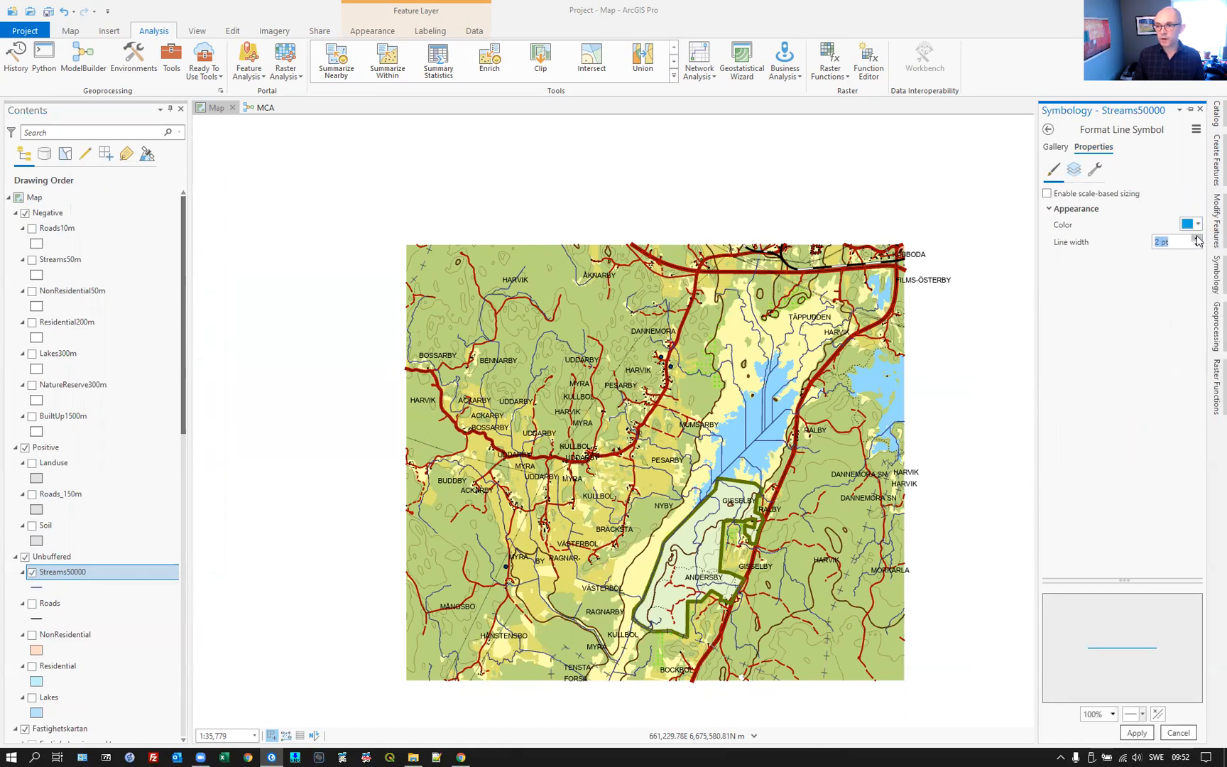
{"action": "left_click", "coordinate": [1137, 732]}
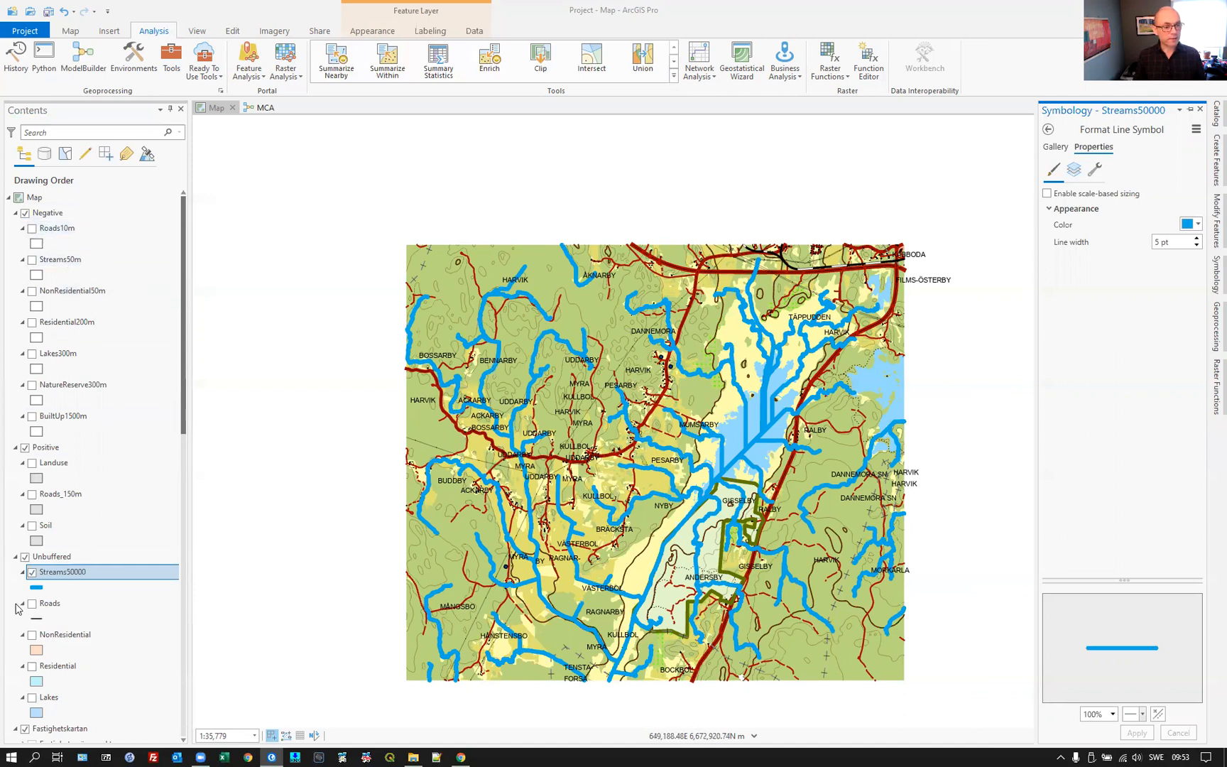
Hide the Streams50000 layer and switch to the MCA model.
{"action": "left_click", "coordinate": [32, 574]}
{"action": "left_click", "coordinate": [33, 573]}
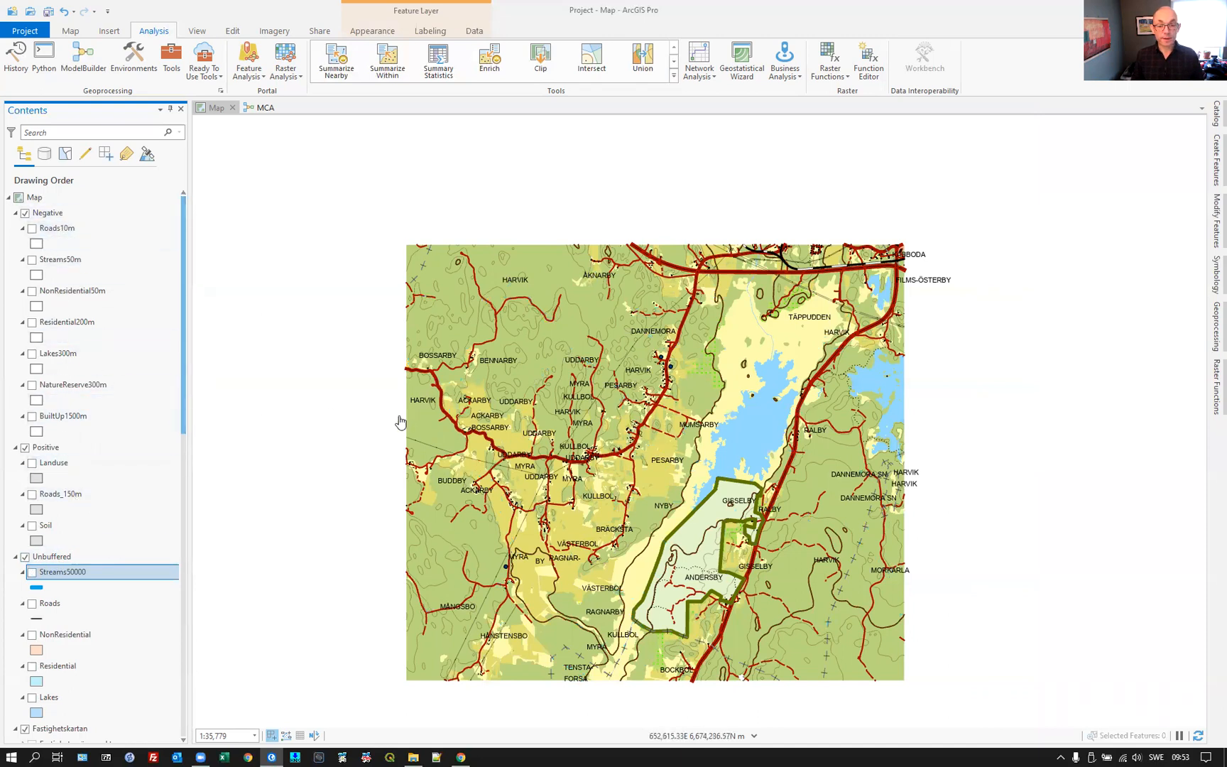
{"action": "left_click", "coordinate": [262, 107]}
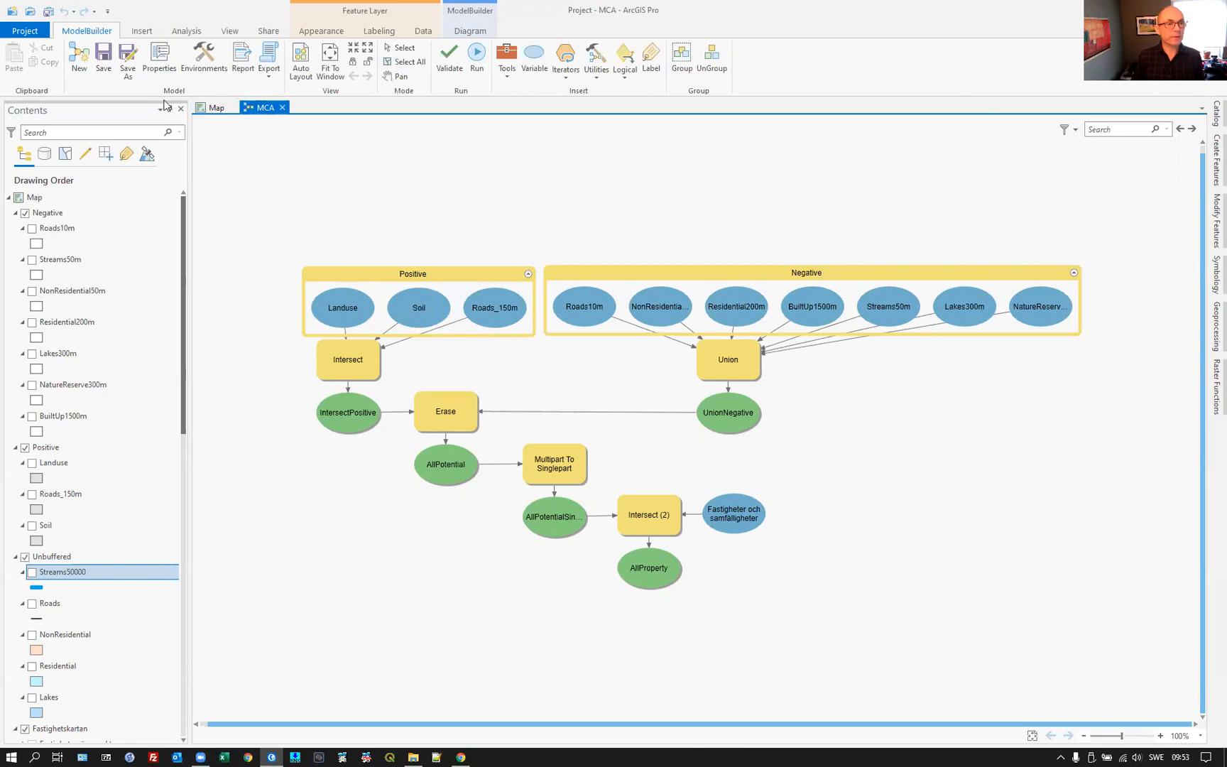
Create a new model and add the Landuse, Roads_150m and Soil layers from the Positive group as inputs.
{"action": "left_click", "coordinate": [78, 56]}
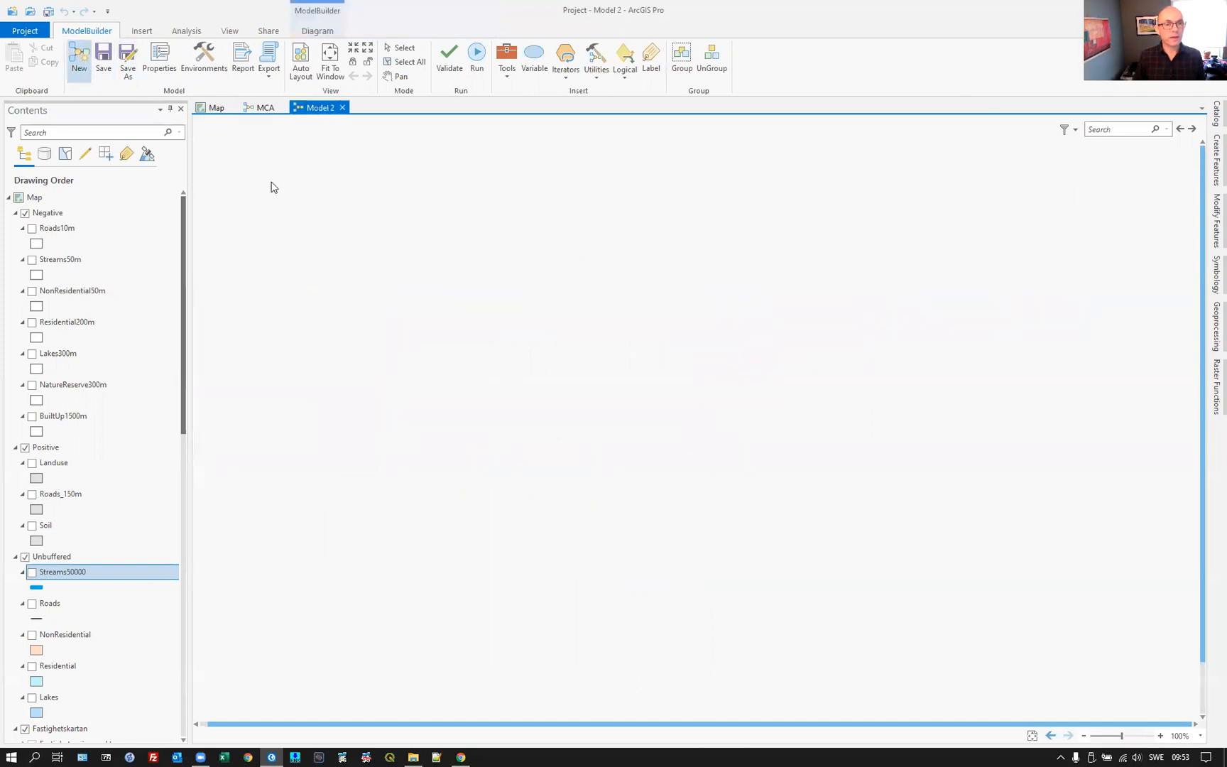
{"action": "left_click_drag", "start_coordinate": [50, 465], "coordinate": [285, 291]}
{"action": "left_click_drag", "start_coordinate": [48, 496], "coordinate": [446, 308]}
{"action": "left_click_drag", "start_coordinate": [45, 526], "coordinate": [600, 314]}
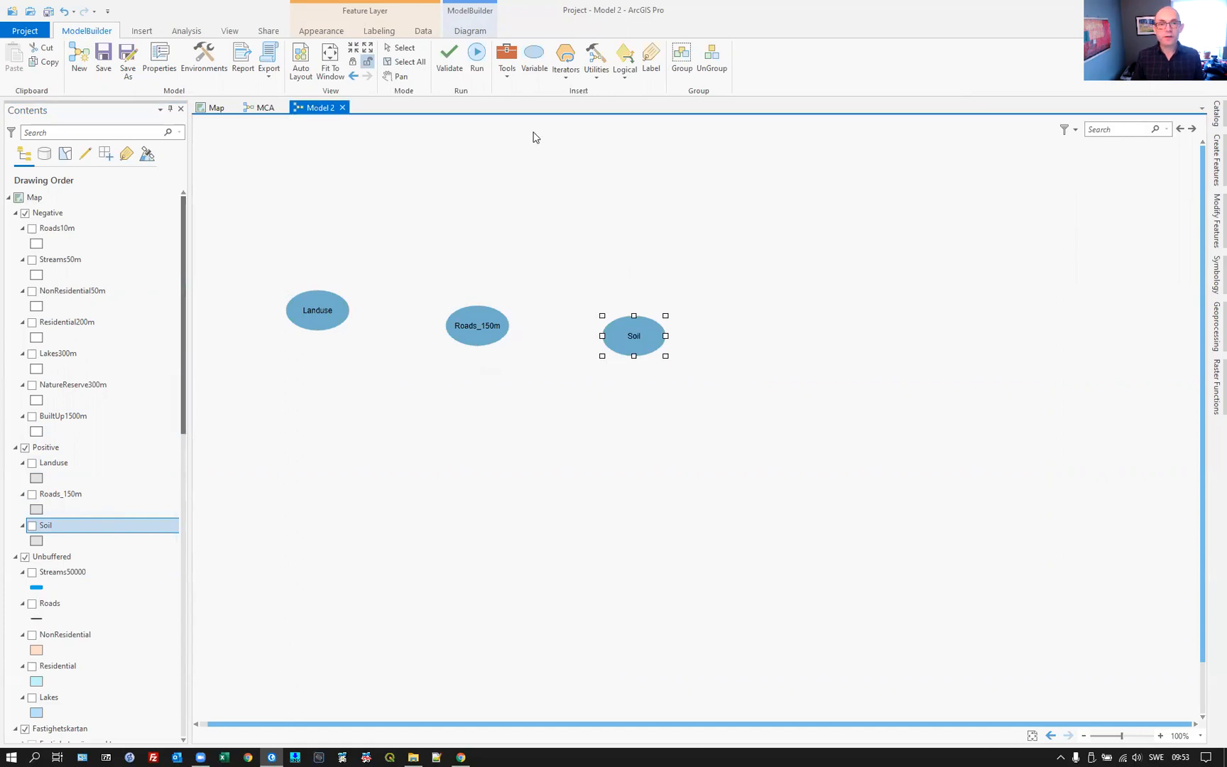
Find the Intersect tool, add it to the new model and place it below the input layers.
{"action": "left_click", "coordinate": [508, 71]}
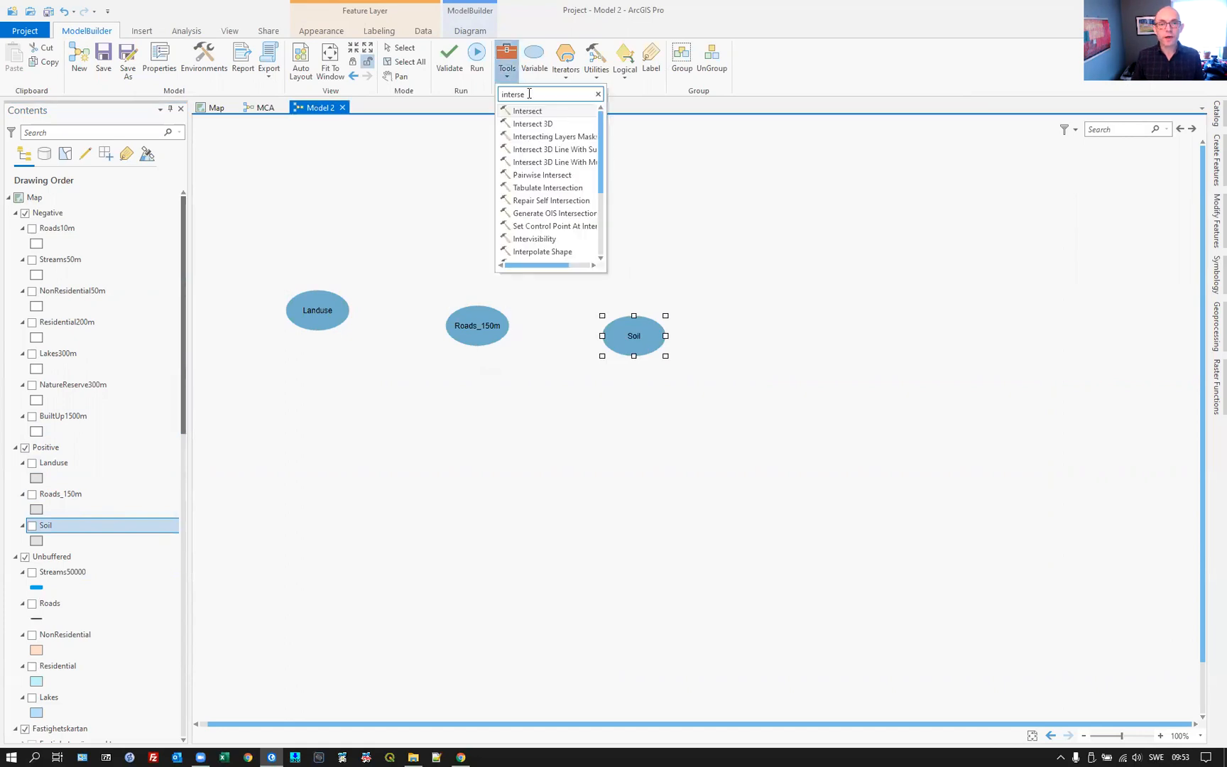
{"action": "key", "text": "BackSpace"}
{"action": "key", "text": "BackSpace"}
{"action": "key", "text": "BackSpace"}
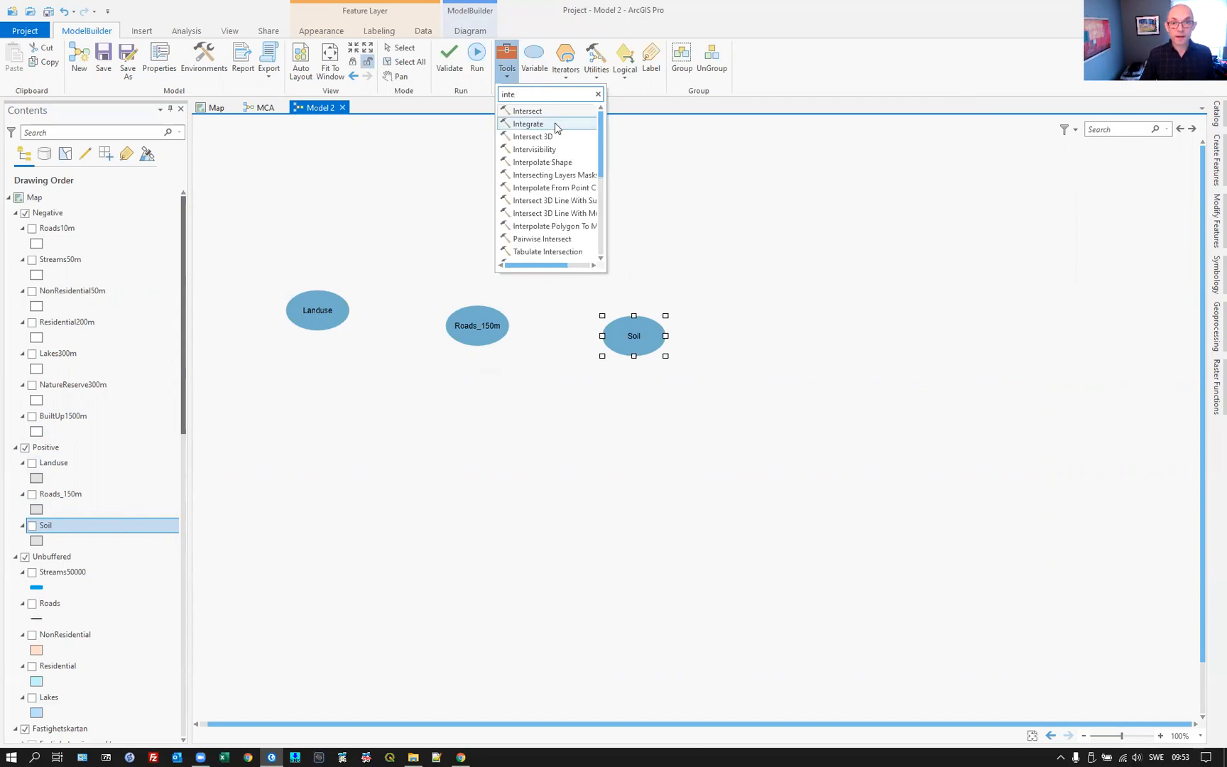
{"action": "left_click", "coordinate": [545, 114]}
{"action": "left_click_drag", "start_coordinate": [718, 451], "coordinate": [415, 463]}
Connect Landuse, Roads_150m and Soil to the Intersect tool as Input Features.
{"action": "left_click_drag", "start_coordinate": [320, 329], "coordinate": [402, 457]}
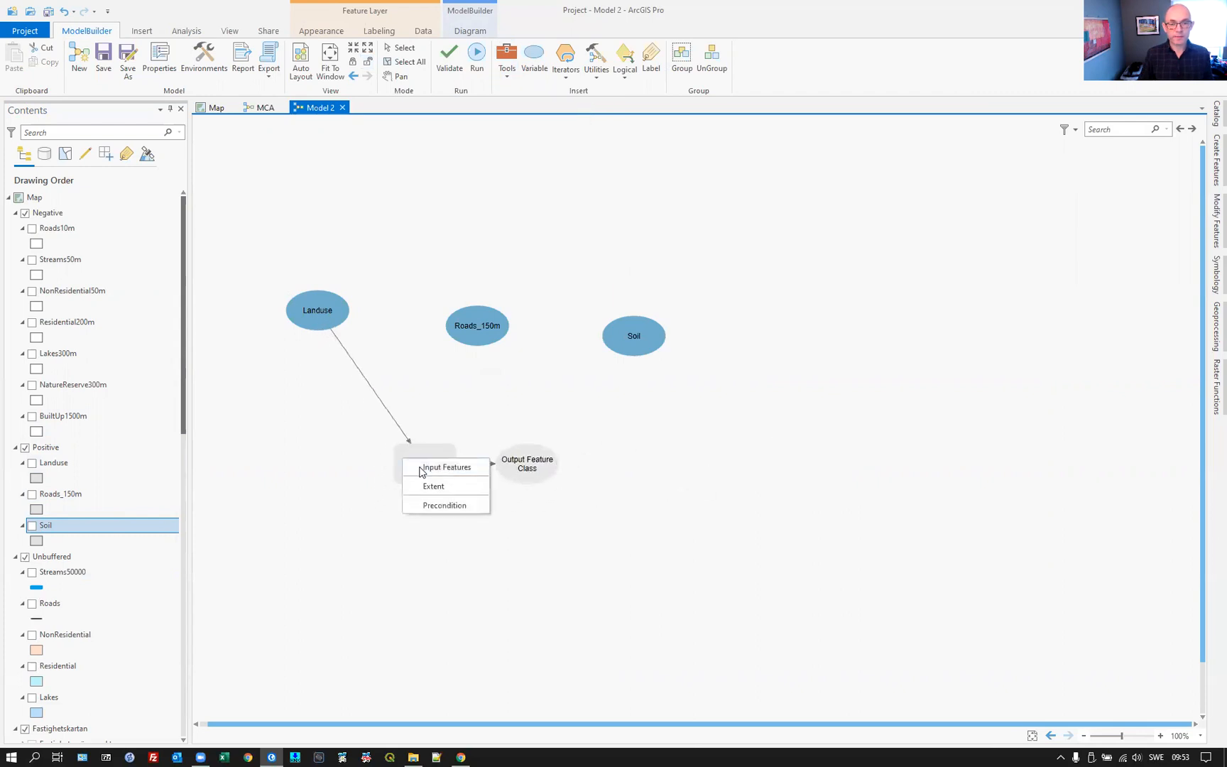
{"action": "left_click", "coordinate": [420, 472]}
{"action": "left_click_drag", "start_coordinate": [475, 339], "coordinate": [435, 458]}
{"action": "left_click", "coordinate": [469, 467]}
{"action": "left_click_drag", "start_coordinate": [613, 348], "coordinate": [454, 456]}
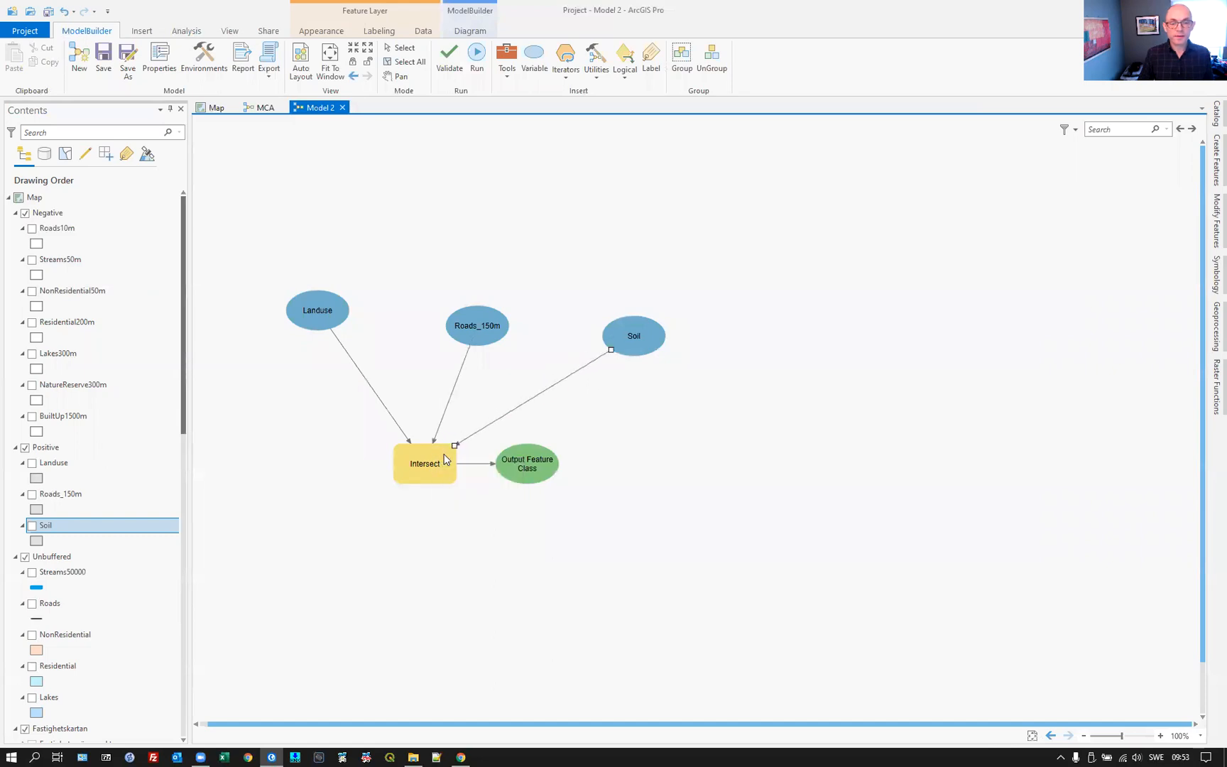
{"action": "left_click", "coordinate": [467, 466]}
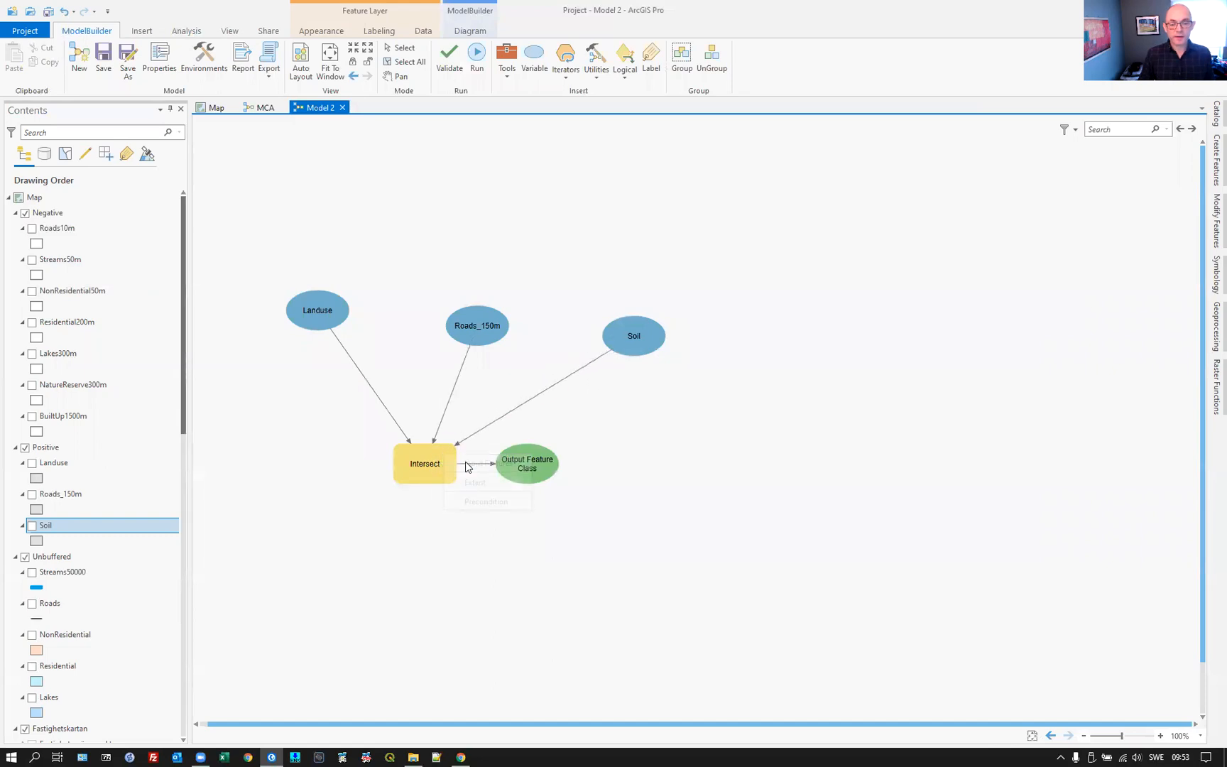
Review the Intersect tool's input, output and attribute parameters and accept them as they are.
{"action": "left_click", "coordinate": [421, 472]}
{"action": "right_click", "coordinate": [421, 472]}
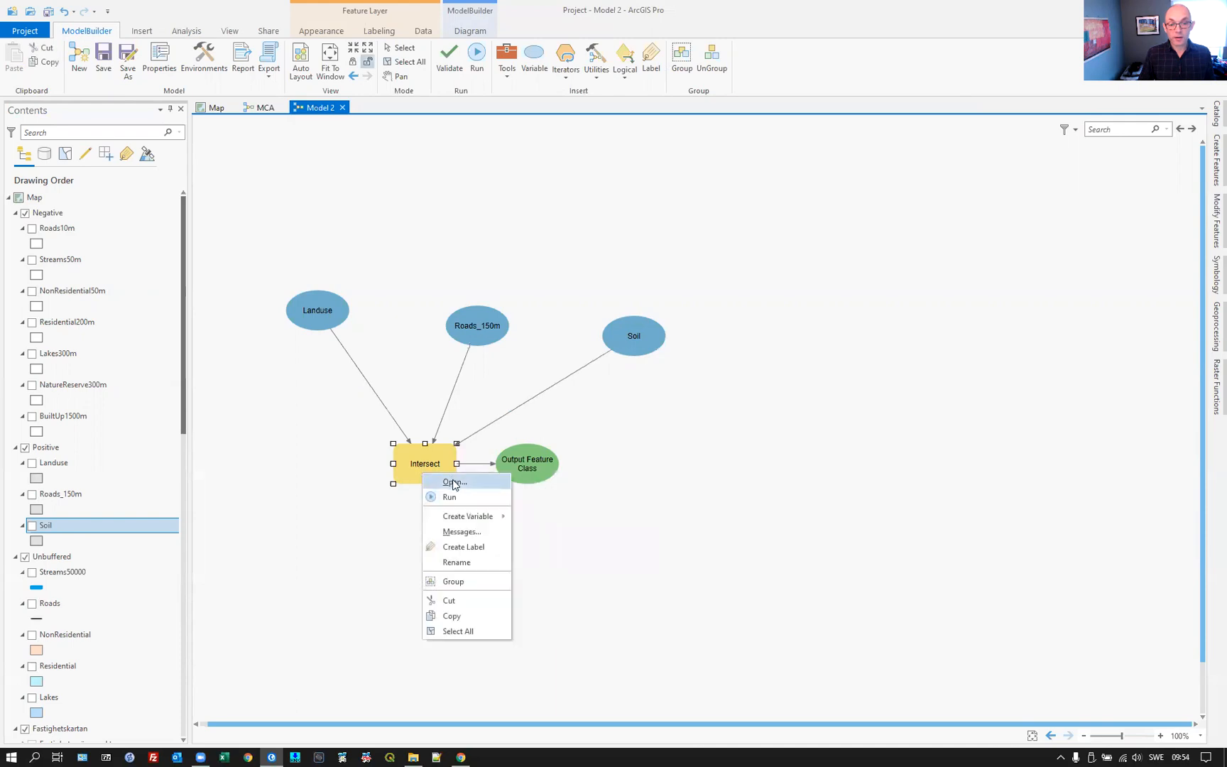
{"action": "left_click", "coordinate": [447, 480]}
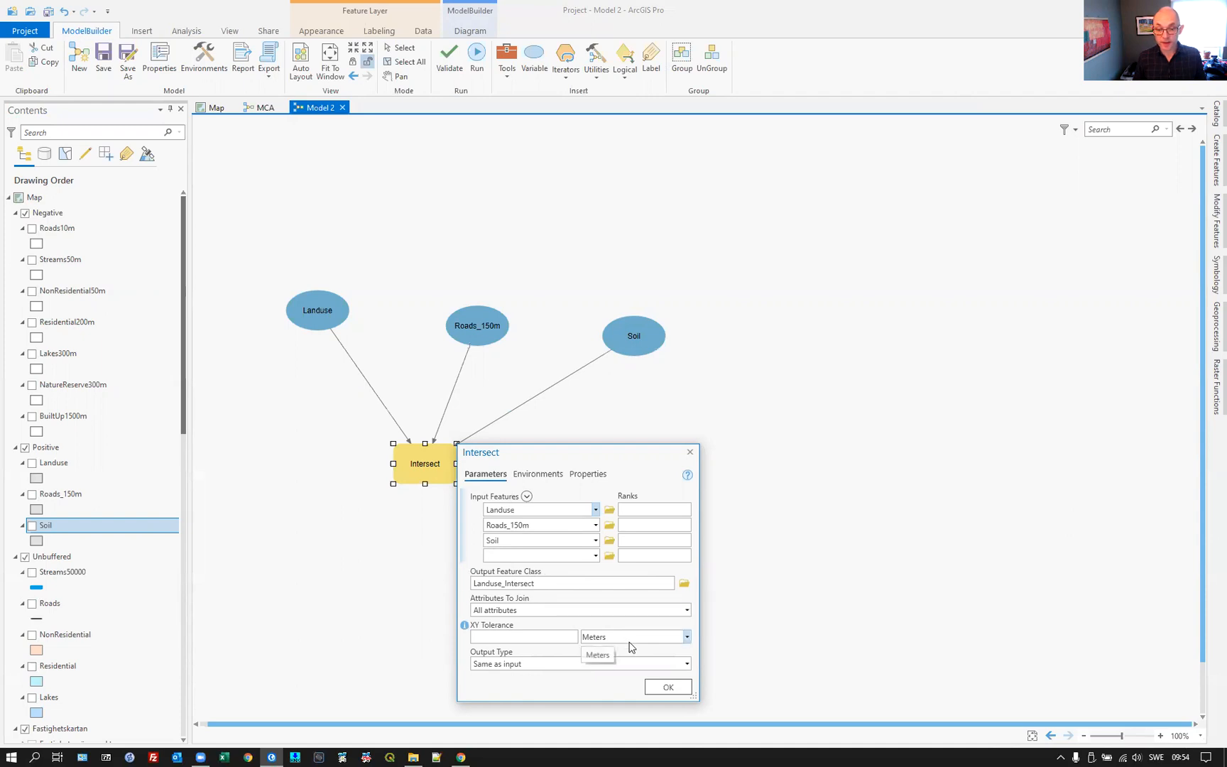
{"action": "left_click", "coordinate": [668, 686]}
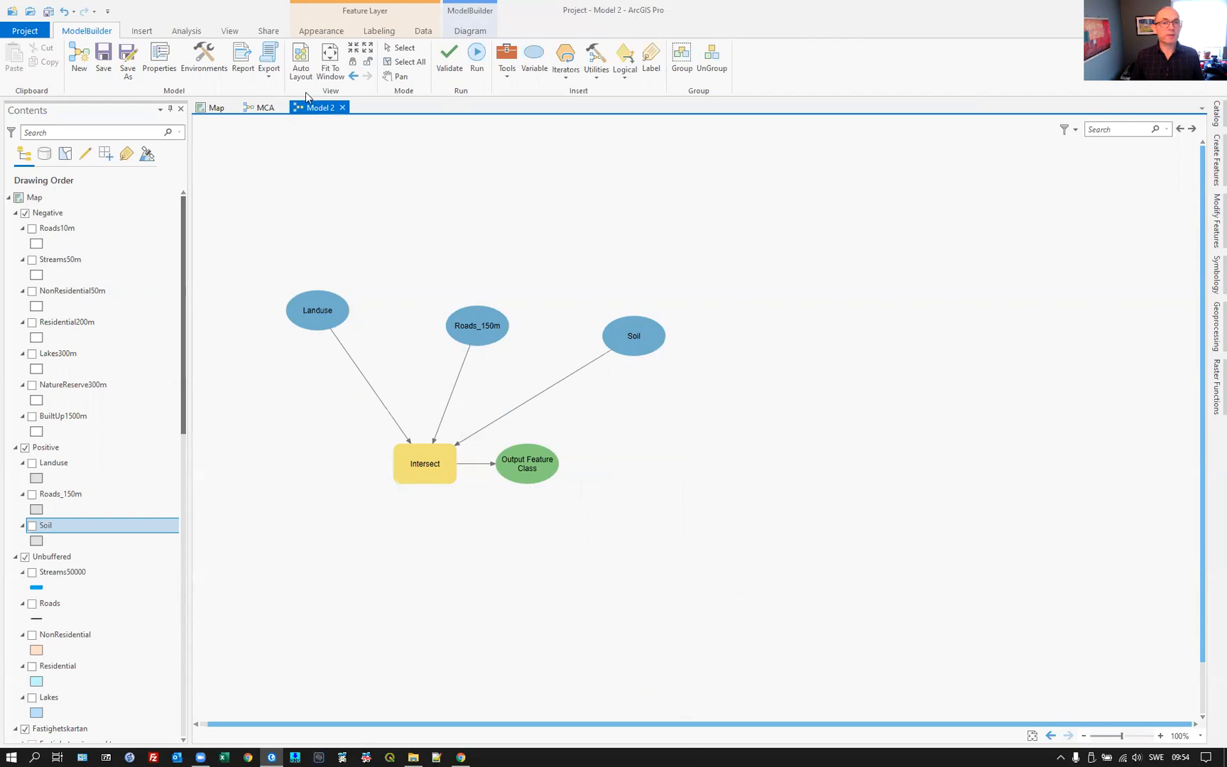
Arrange the model with automatic layout and move the whole diagram to the upper-left part of the canvas.
{"action": "left_click", "coordinate": [306, 63]}
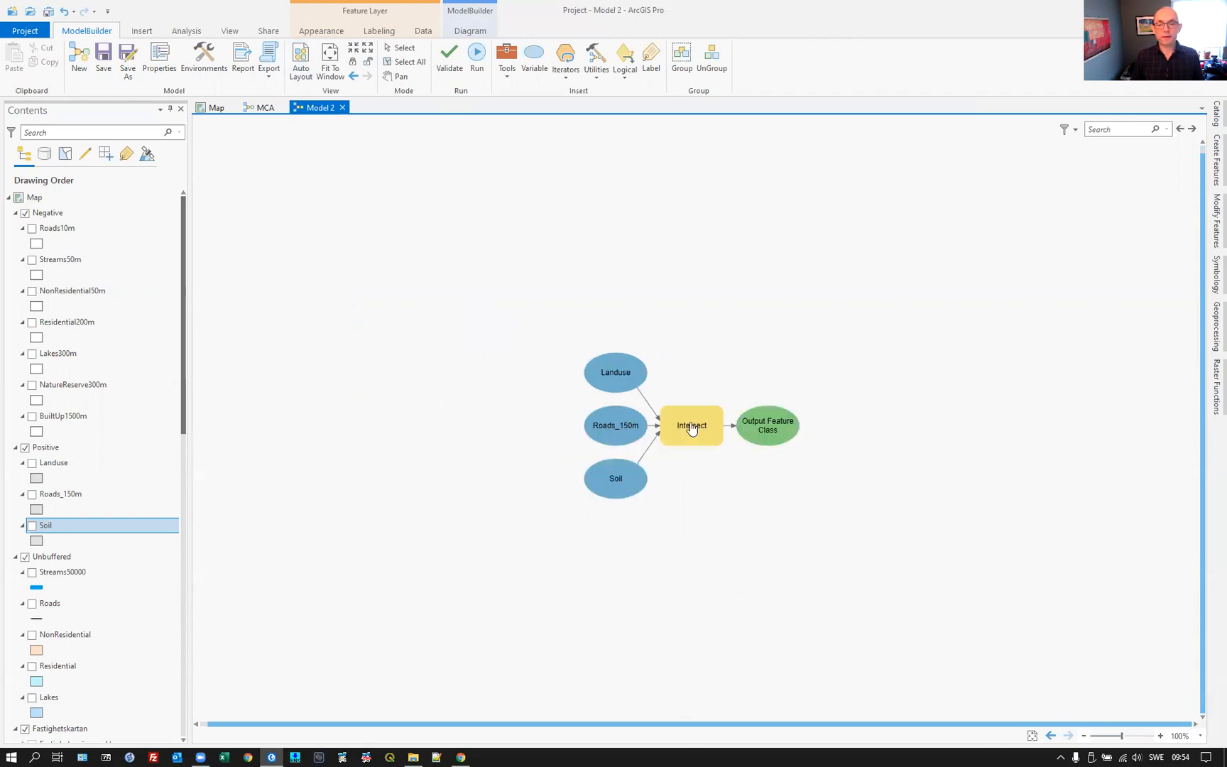
{"action": "left_click_drag", "start_coordinate": [581, 311], "coordinate": [872, 529]}
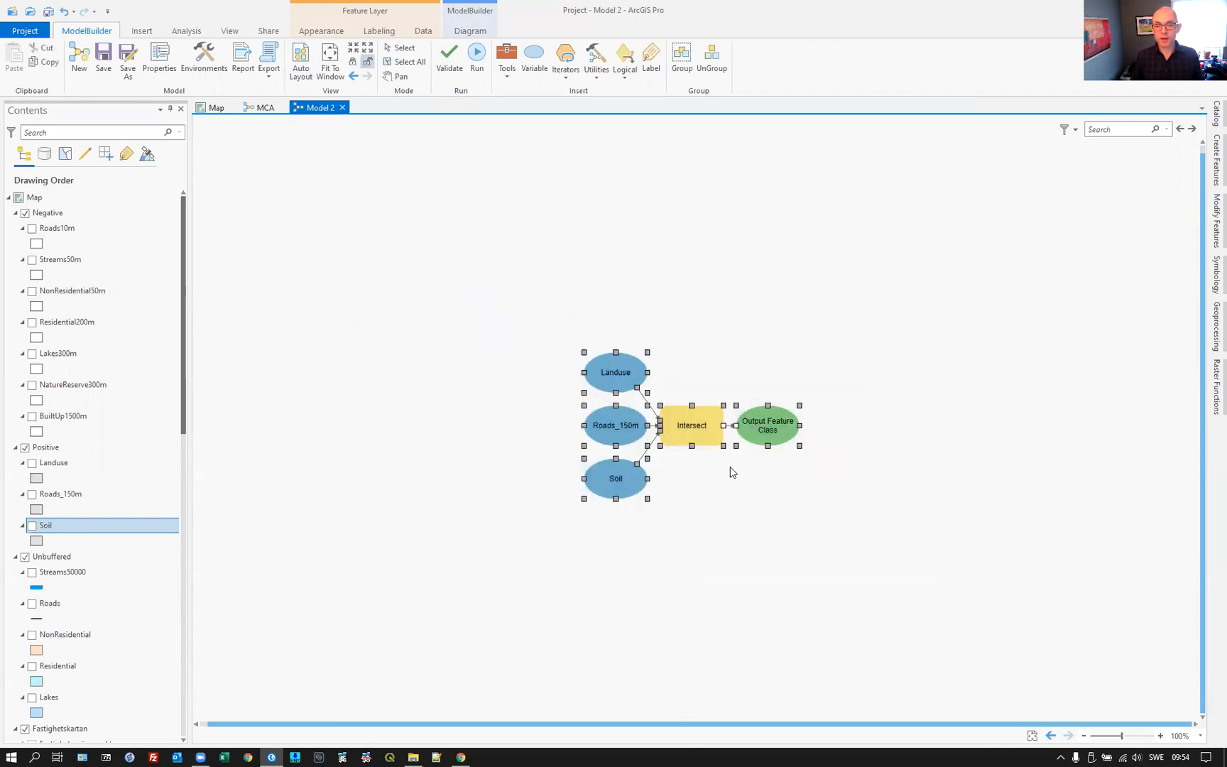
{"action": "left_click_drag", "start_coordinate": [687, 404], "coordinate": [414, 276]}
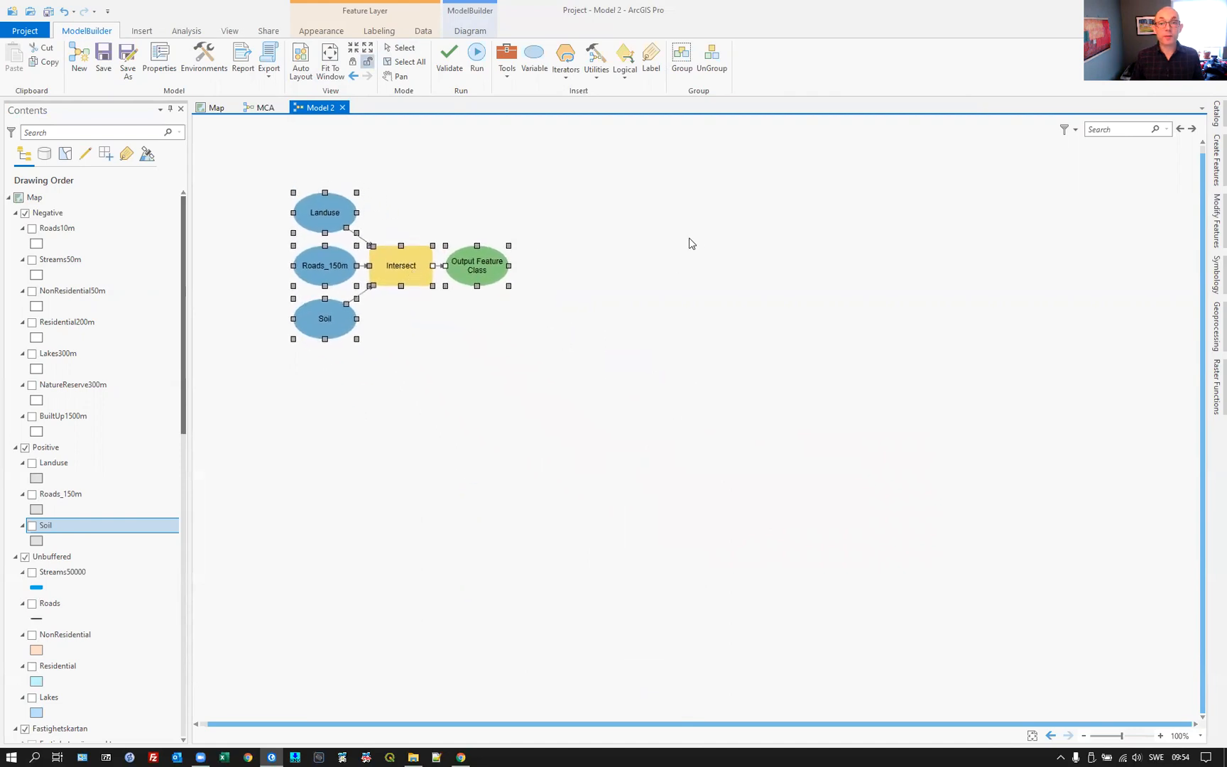
Group the Landuse, Roads_150m and Soil variables in the model.
{"action": "left_click", "coordinate": [320, 218]}
{"action": "left_click", "coordinate": [321, 268], "text": "ctrl"}
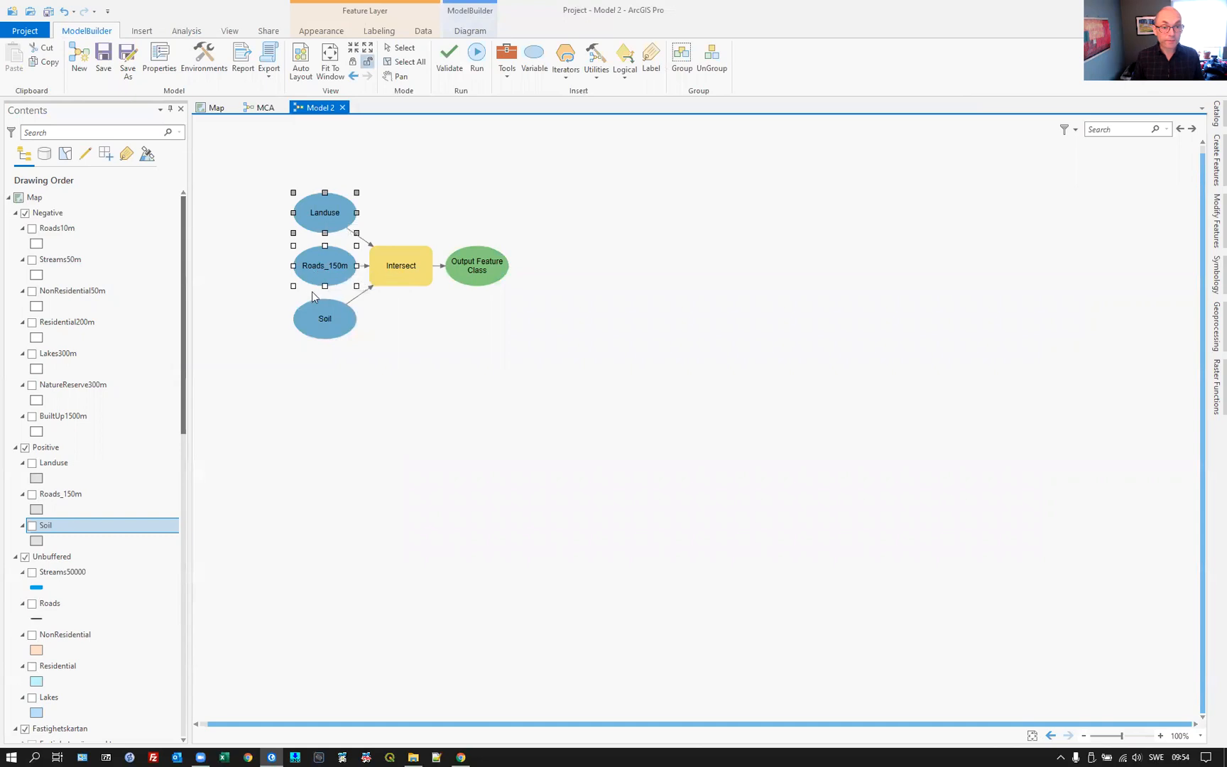
{"action": "left_click", "coordinate": [317, 317], "text": "ctrl"}
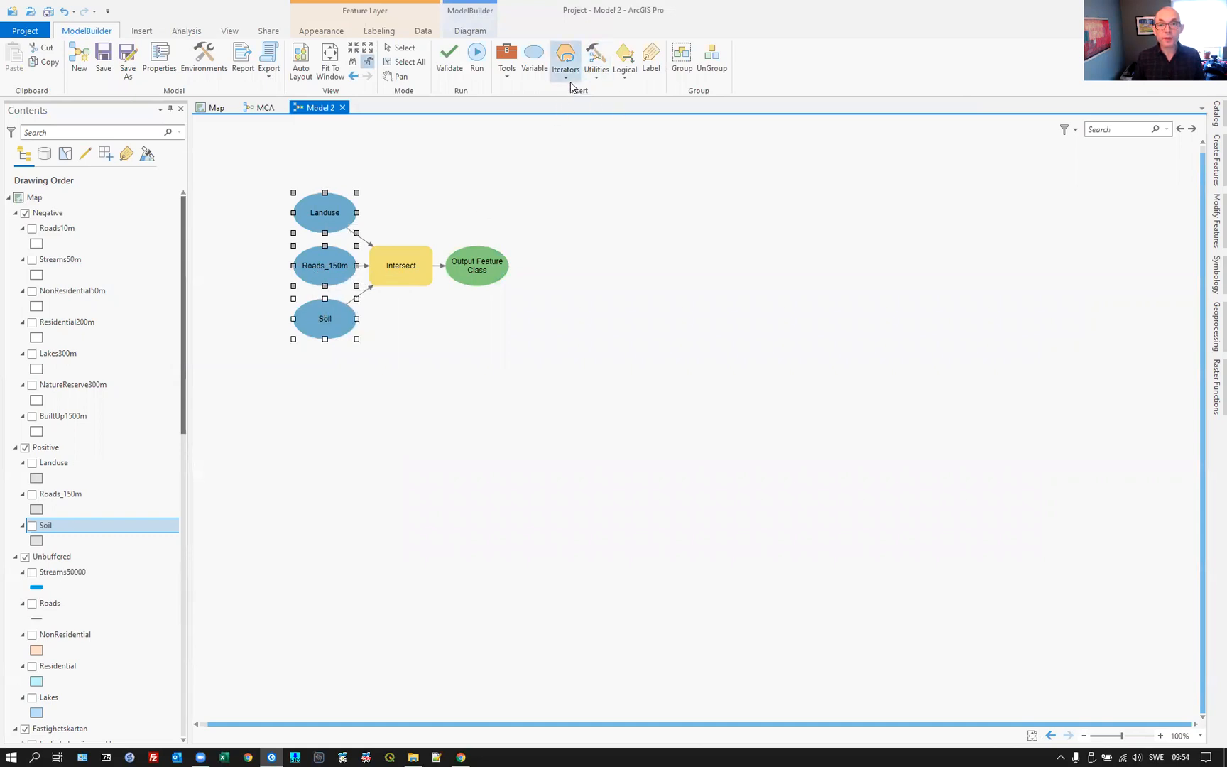
{"action": "left_click", "coordinate": [682, 58]}
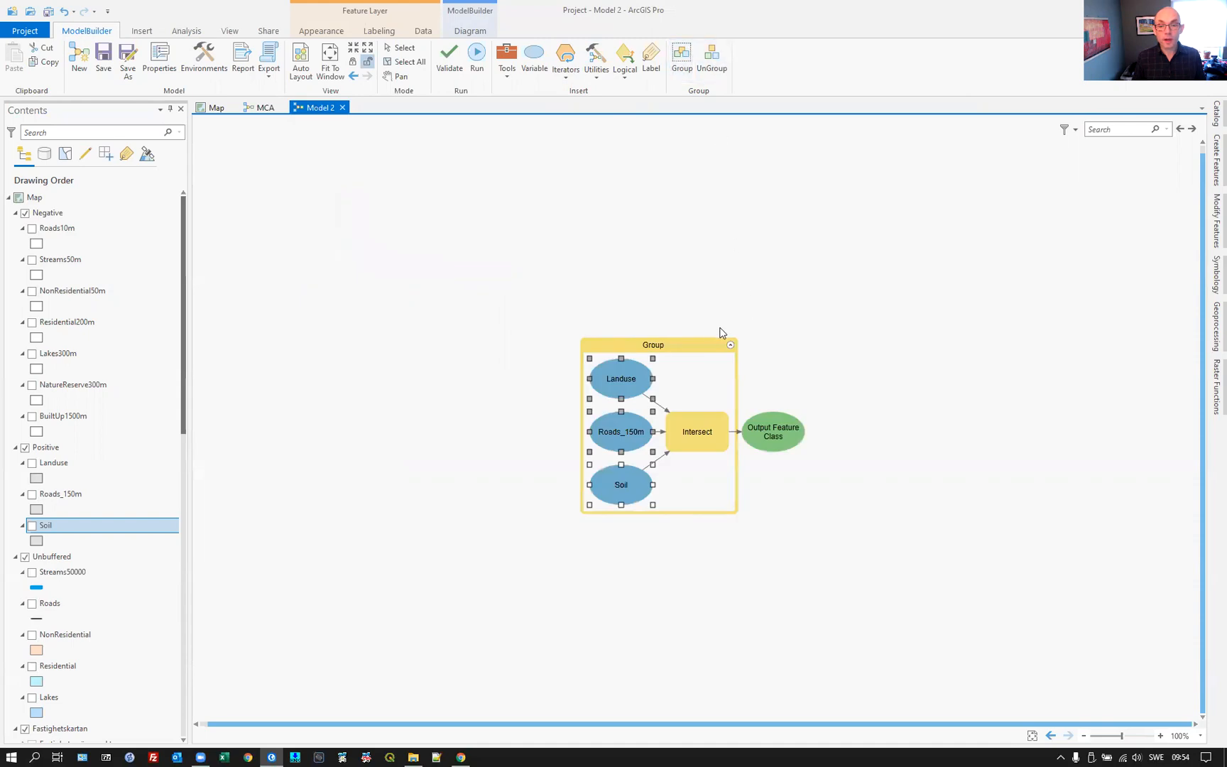
Rename the new group as Positive and return to the MCA model.
{"action": "right_click", "coordinate": [678, 348]}
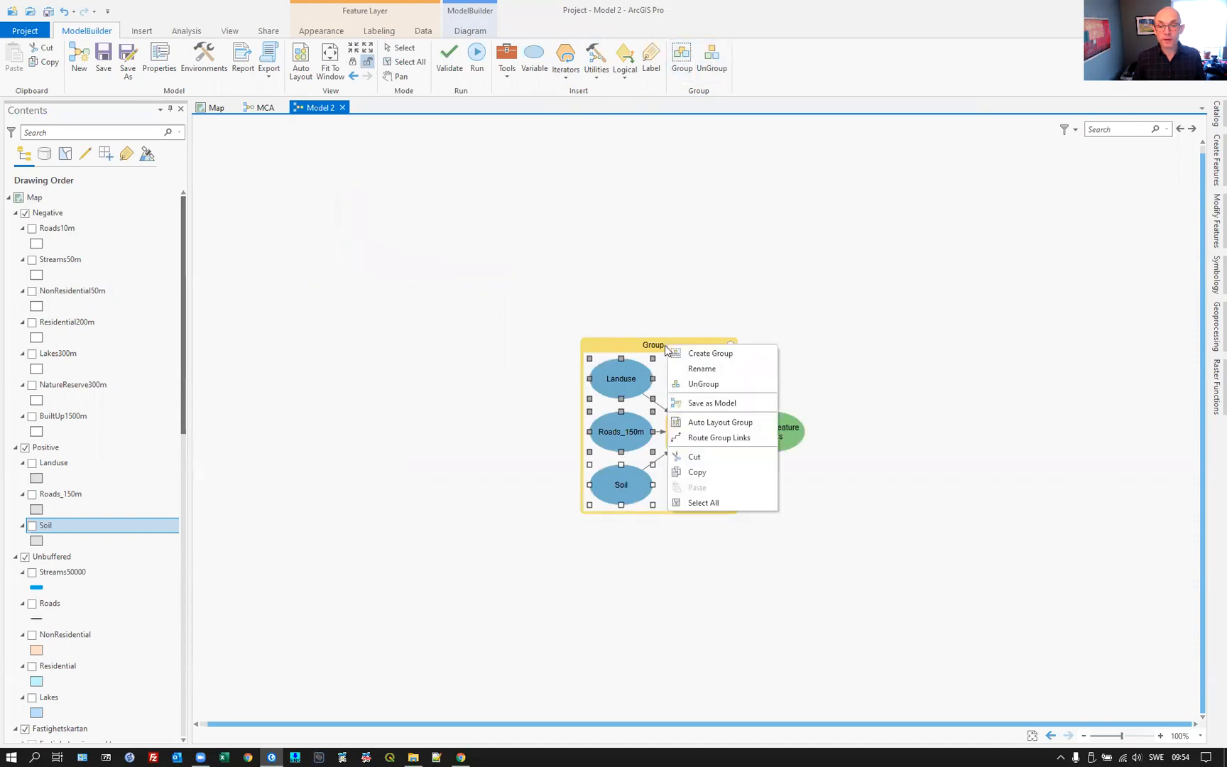
{"action": "left_click", "coordinate": [696, 369]}
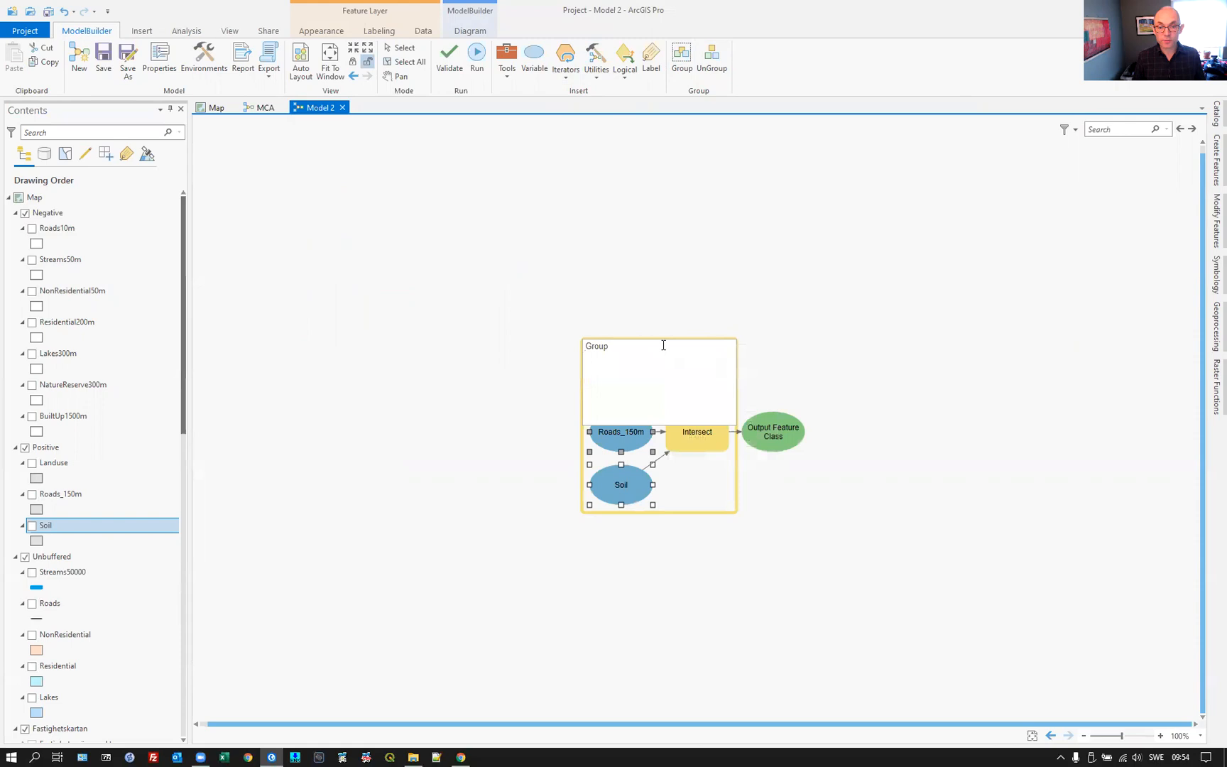
{"action": "double_click", "coordinate": [587, 352]}
{"action": "type", "text": "Positive"}
{"action": "key", "text": "Return"}
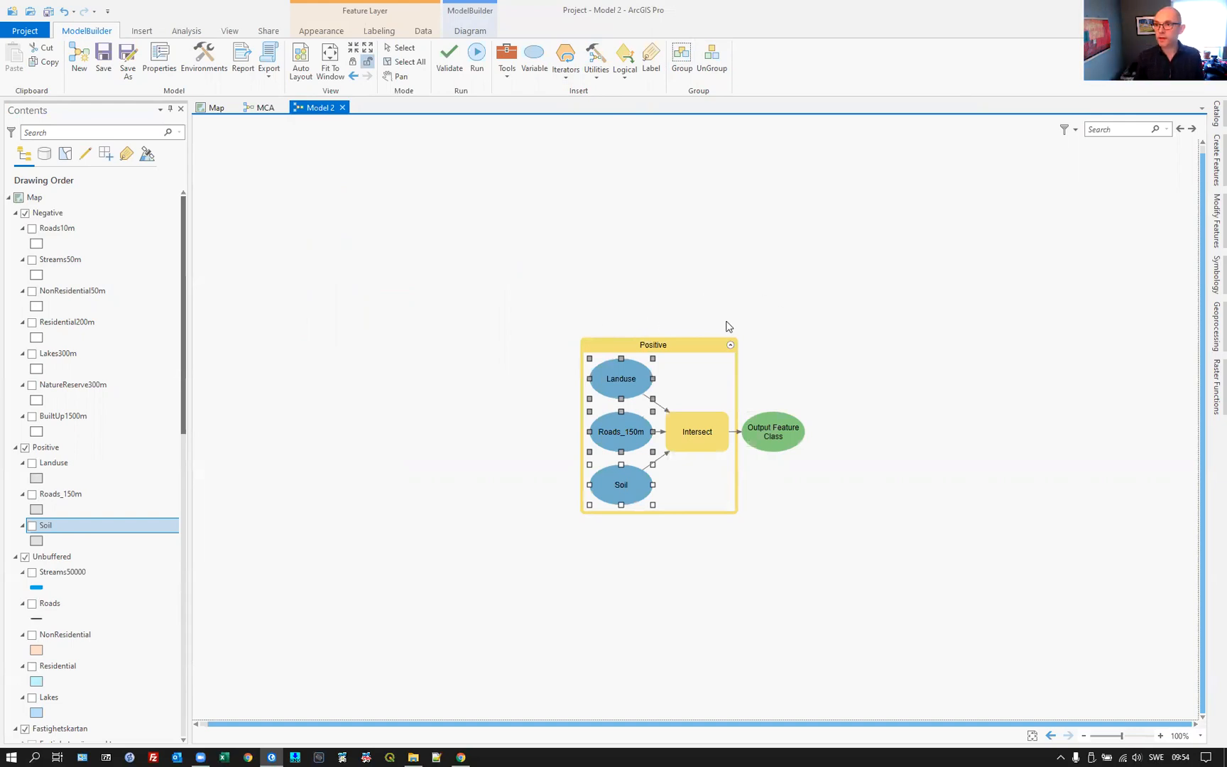
{"action": "left_click", "coordinate": [271, 109]}
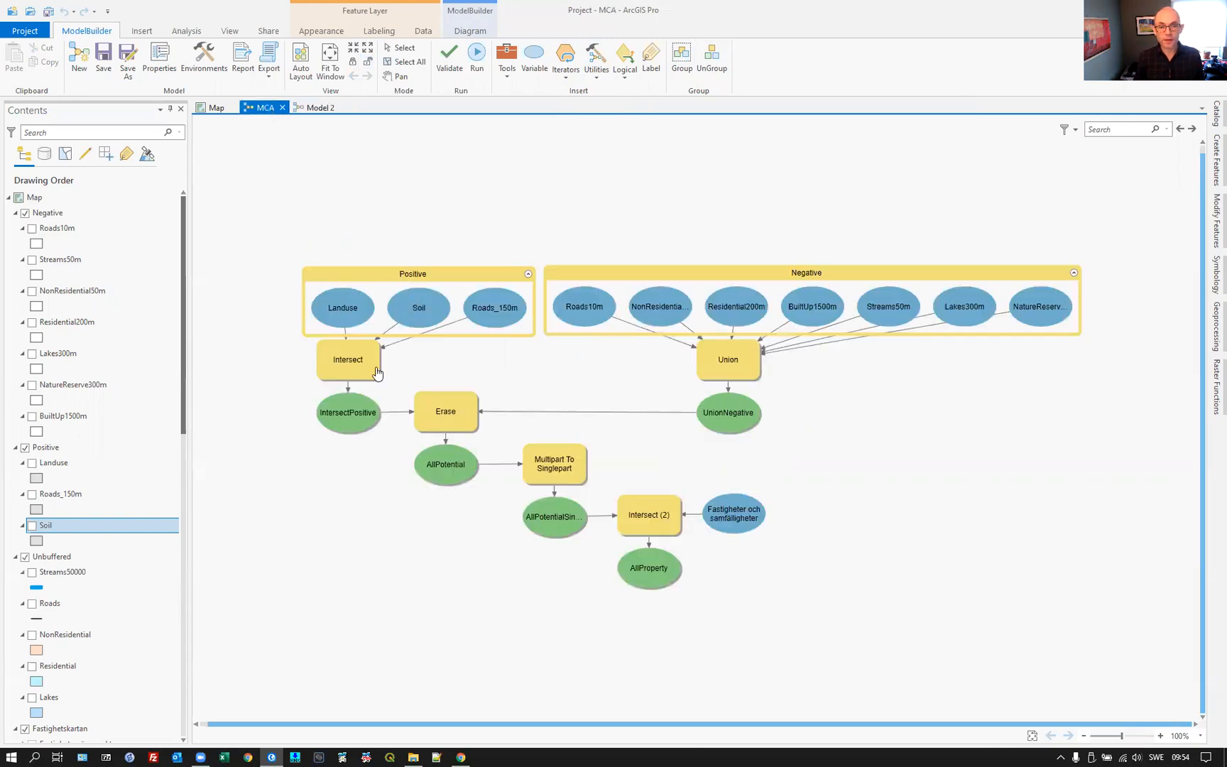